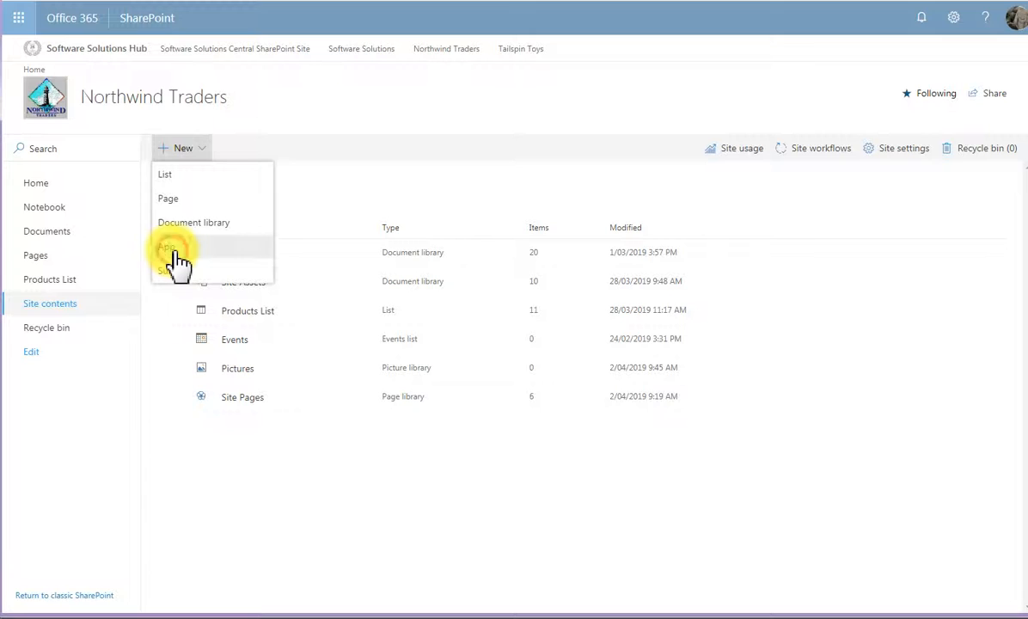
# Step: Add a Form Library app named Forms to the Northwind Traders site
pyautogui.click(177, 251)
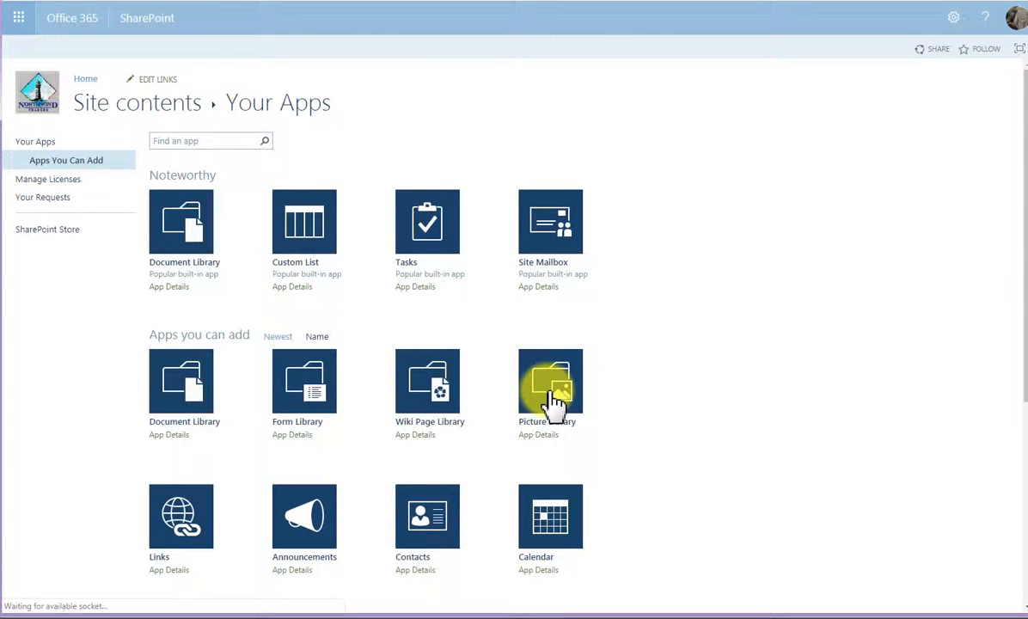
pyautogui.click(311, 391)
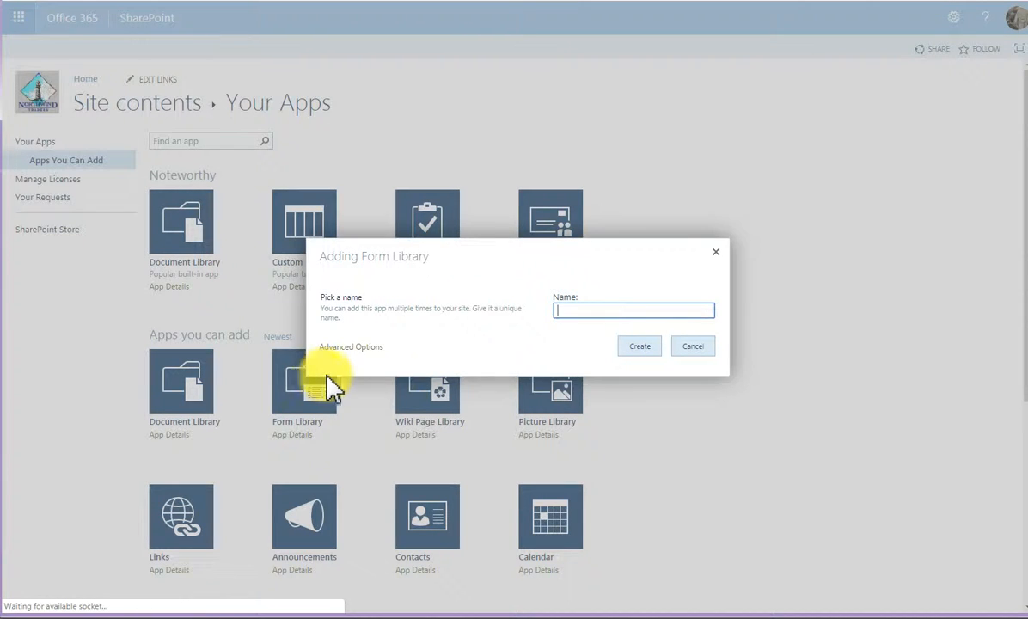
pyautogui.write('Forms')
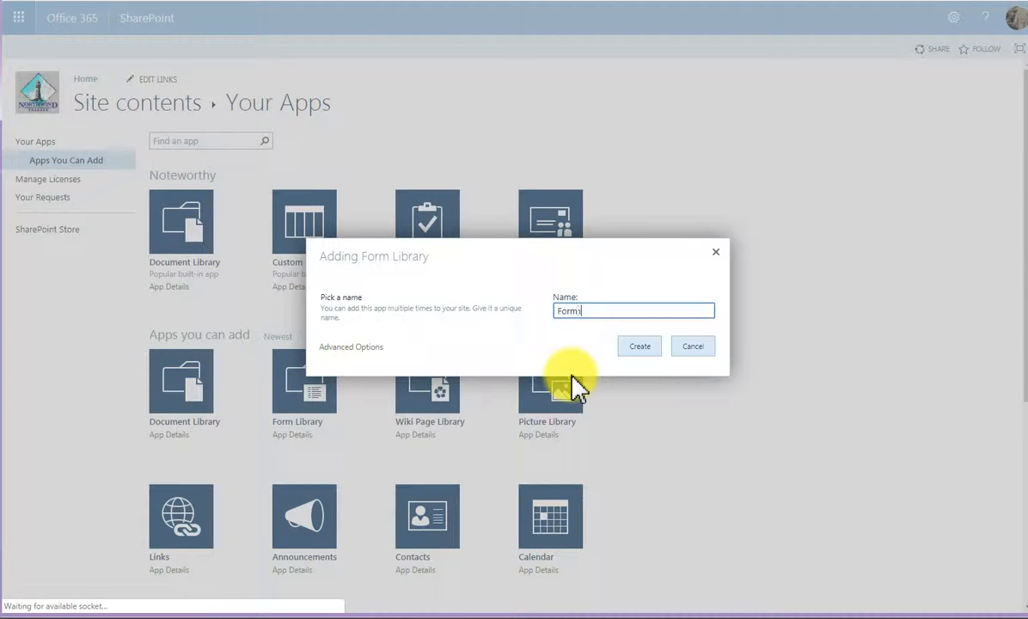
pyautogui.click(640, 347)
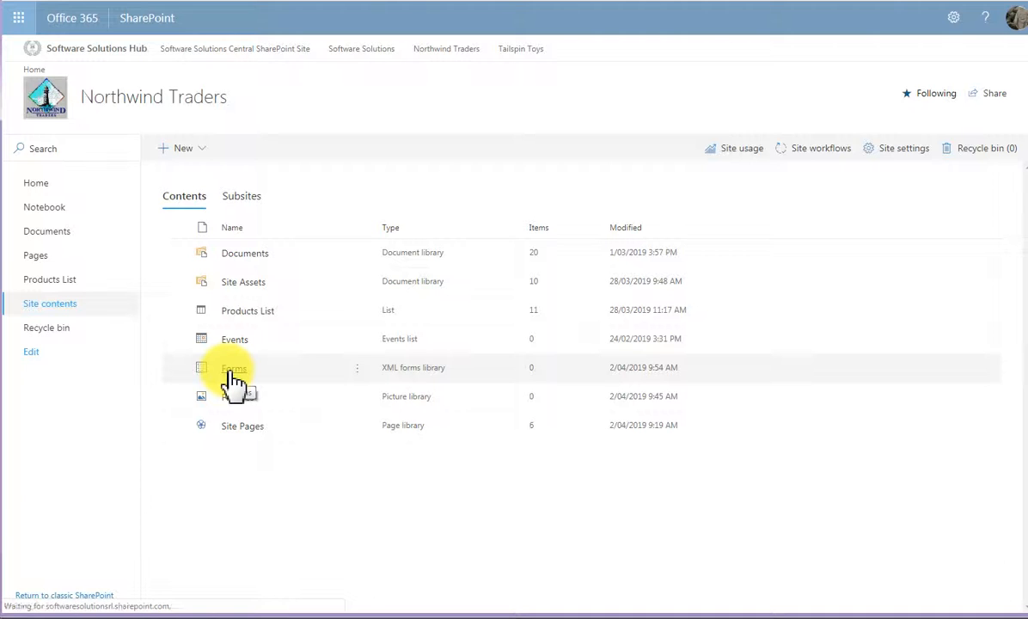
# Step: Create a document library named Human Resources with the description "Documents related to managing staff", shown in site navigation
pyautogui.click(184, 148)
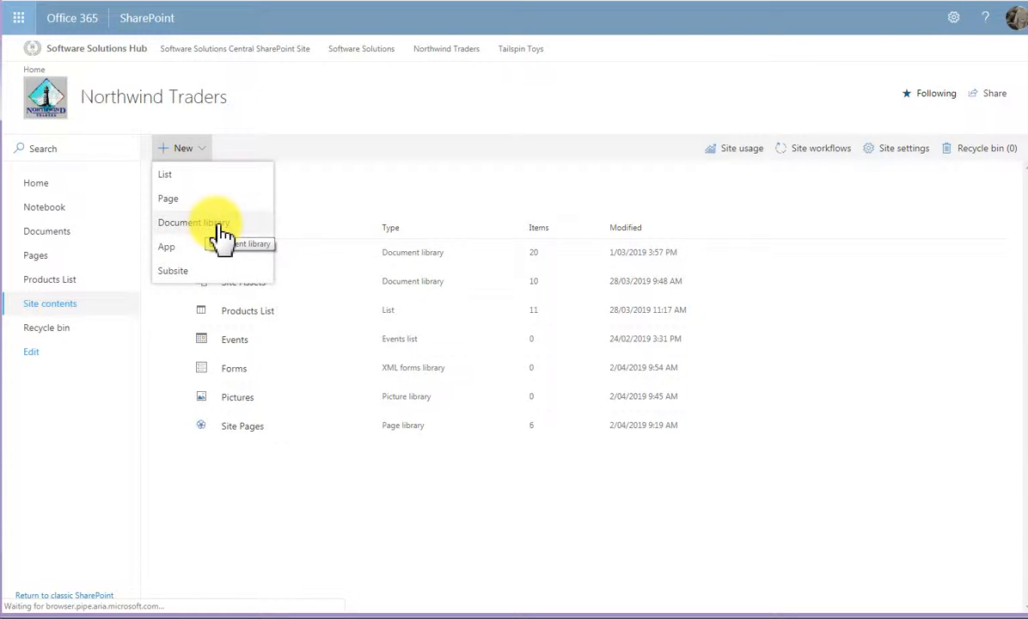
pyautogui.click(194, 223)
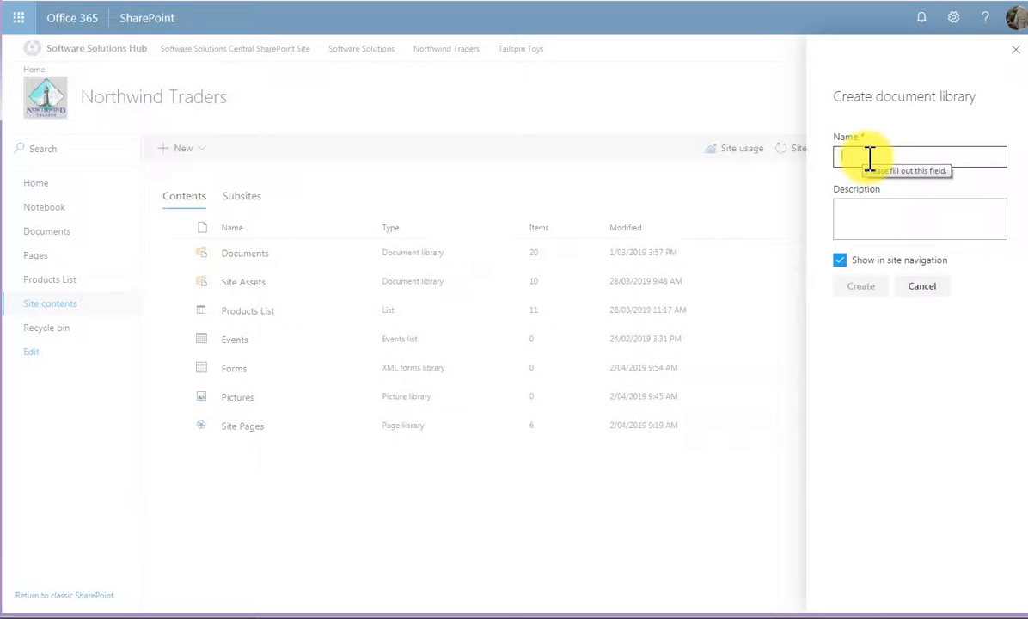
pyautogui.write('Hu')
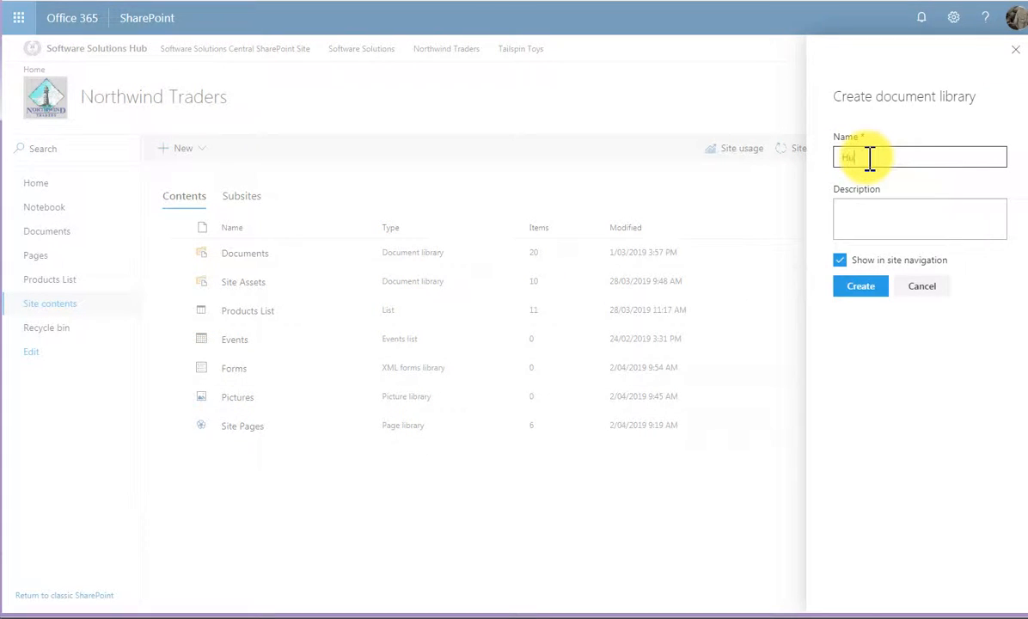
pyautogui.write('man Resources')
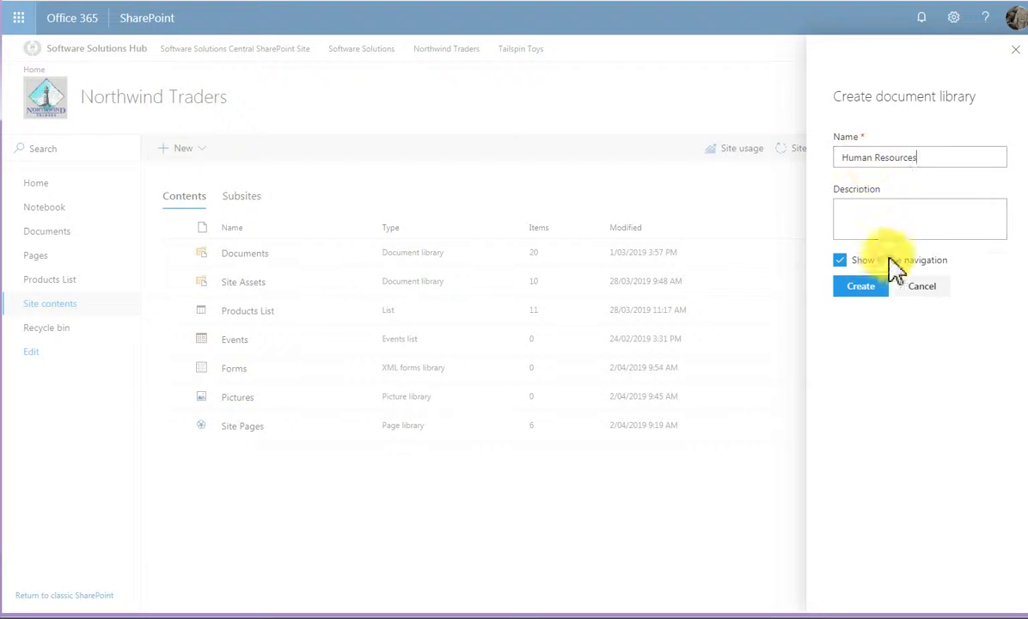
pyautogui.click(865, 218)
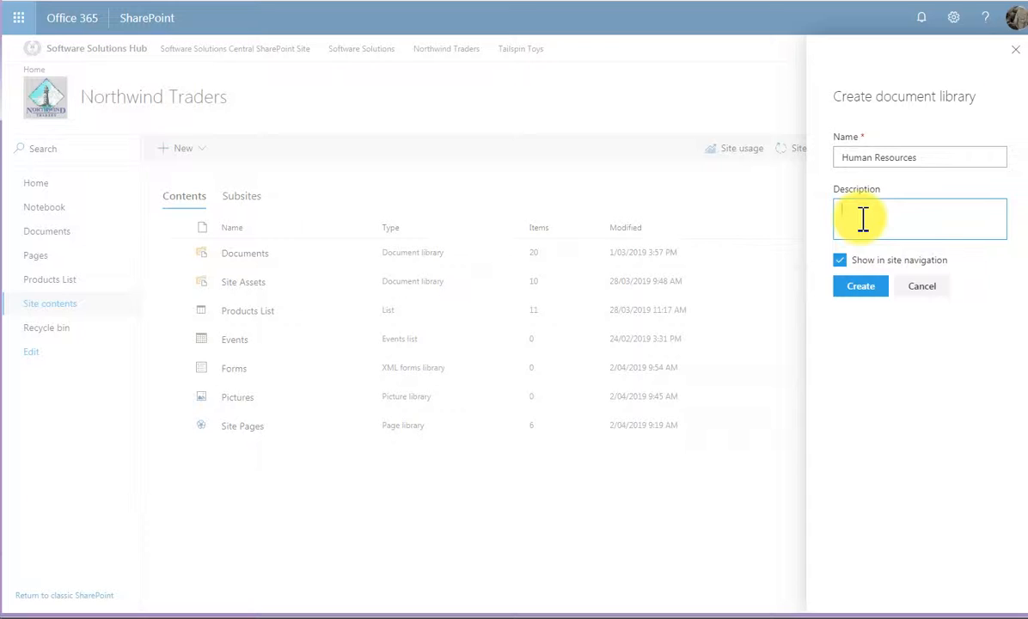
pyautogui.write('Documents related to managing staff')
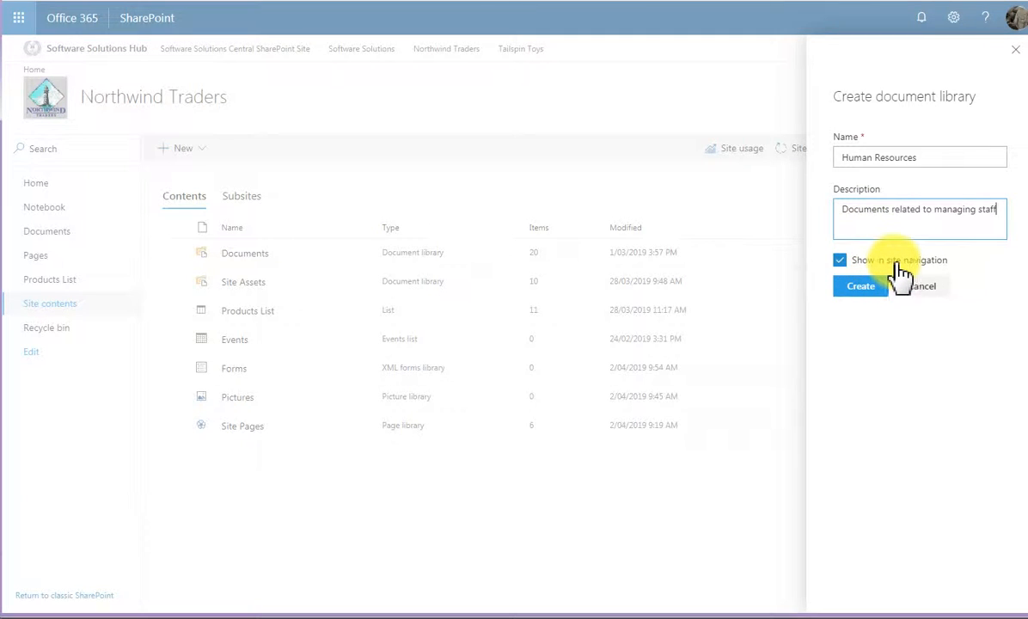
pyautogui.click(864, 289)
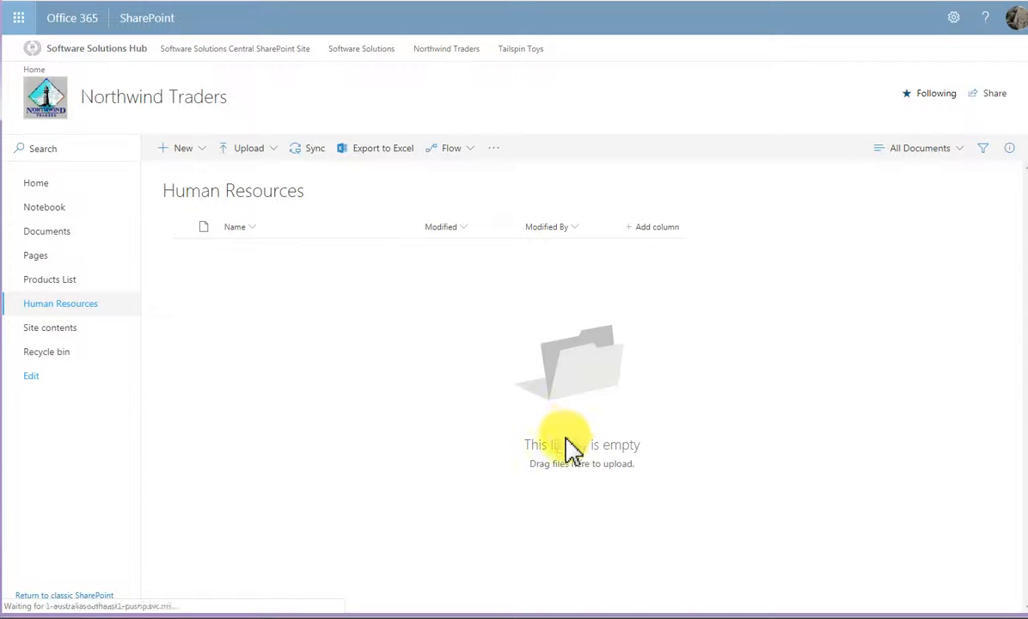
# Step: Open the Human Resources library from the site contents and create a folder named Job Descriptions in it
pyautogui.click(55, 330)
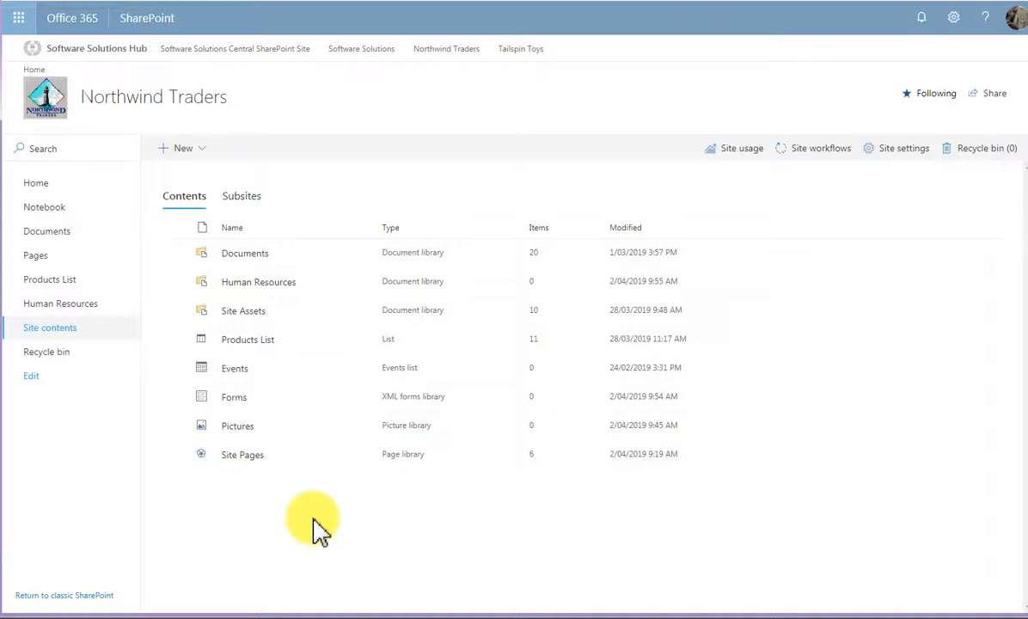
pyautogui.click(265, 284)
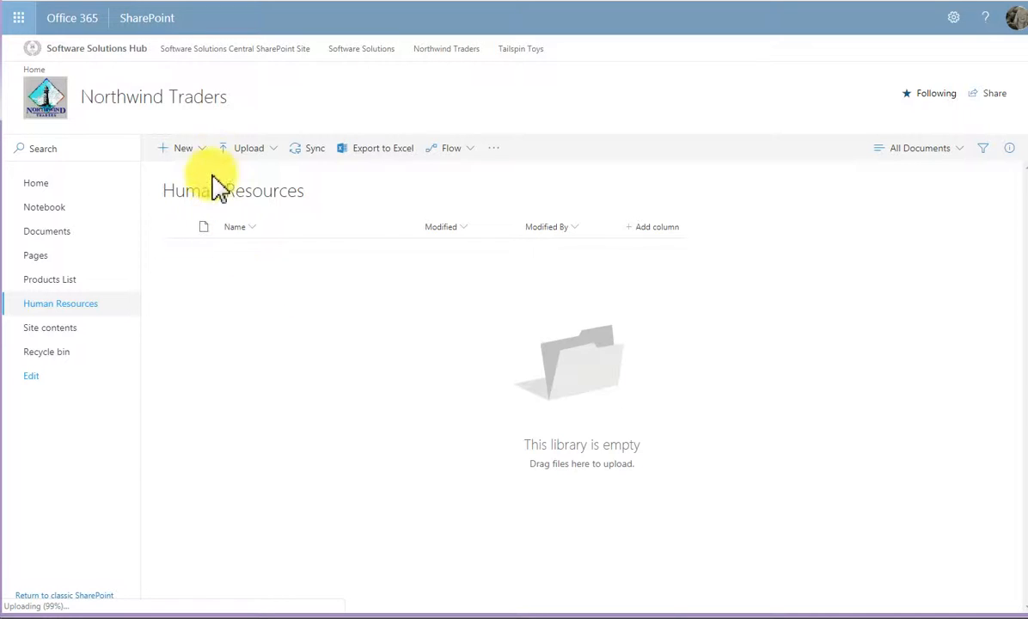
pyautogui.click(203, 150)
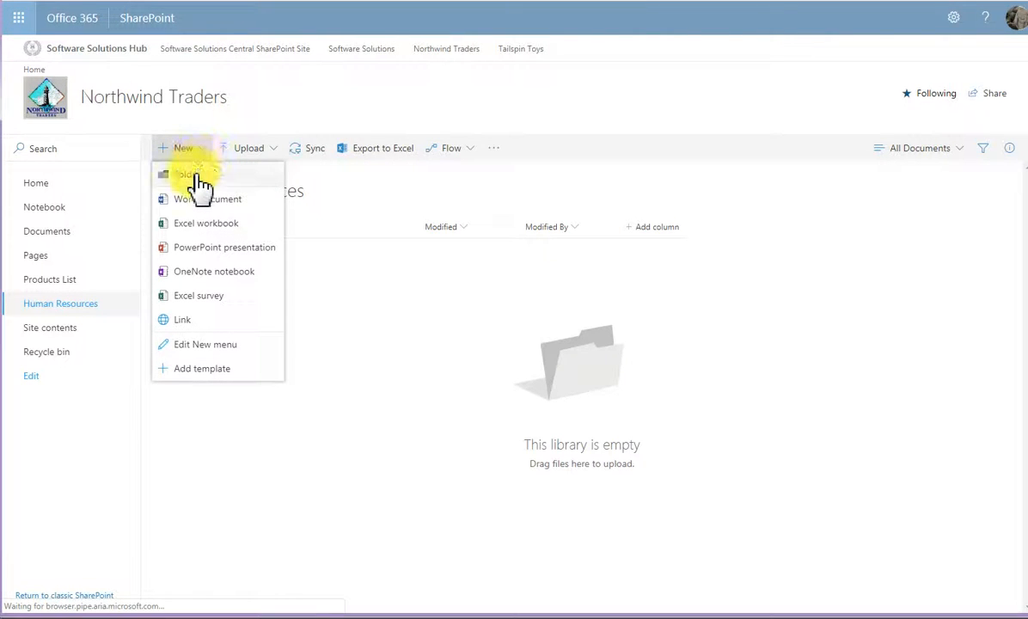
pyautogui.click(185, 175)
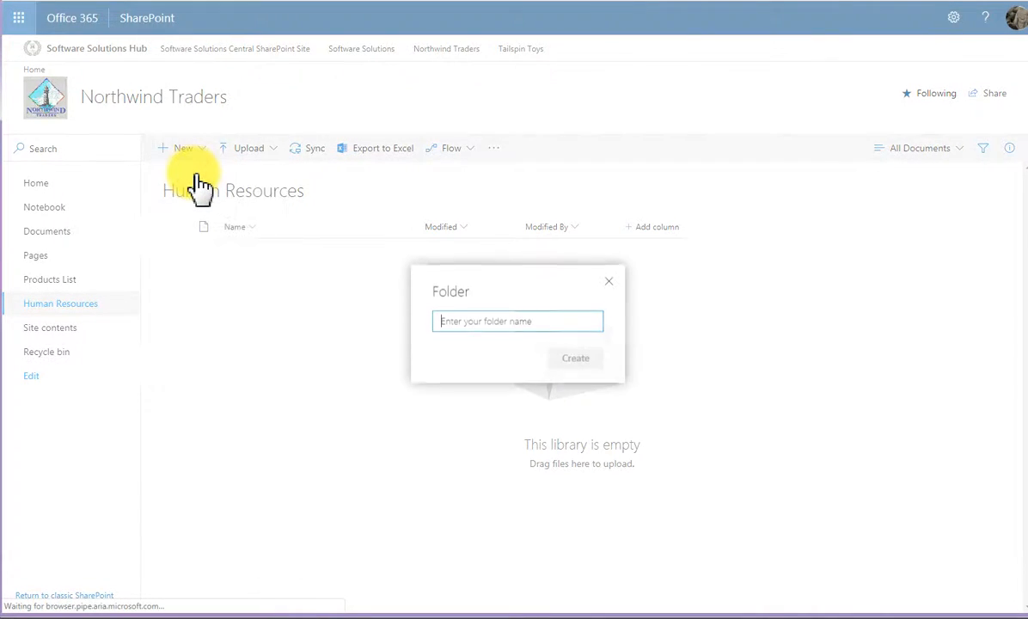
pyautogui.write('J')
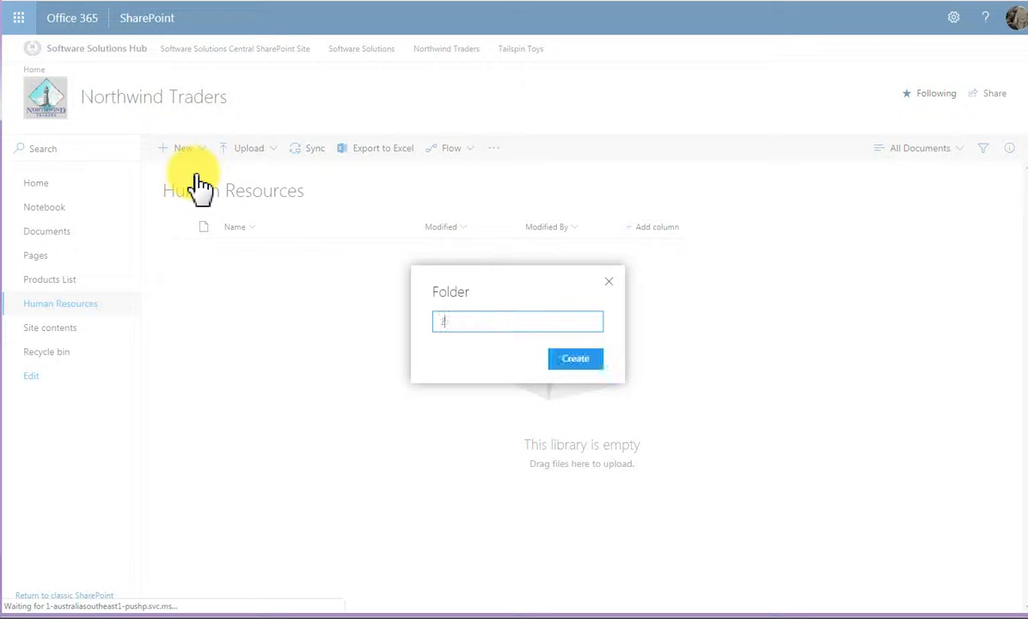
pyautogui.write('ob Descriptions')
pyautogui.click(570, 358)
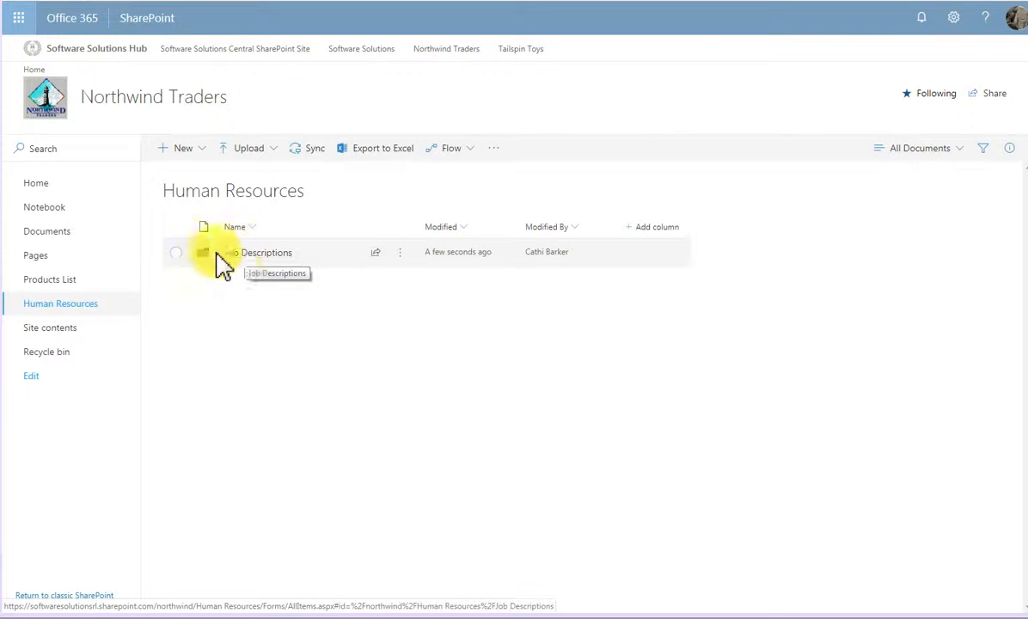
# Step: Pin the Job Descriptions folder to the top of the Human Resources library
pyautogui.click(175, 253)
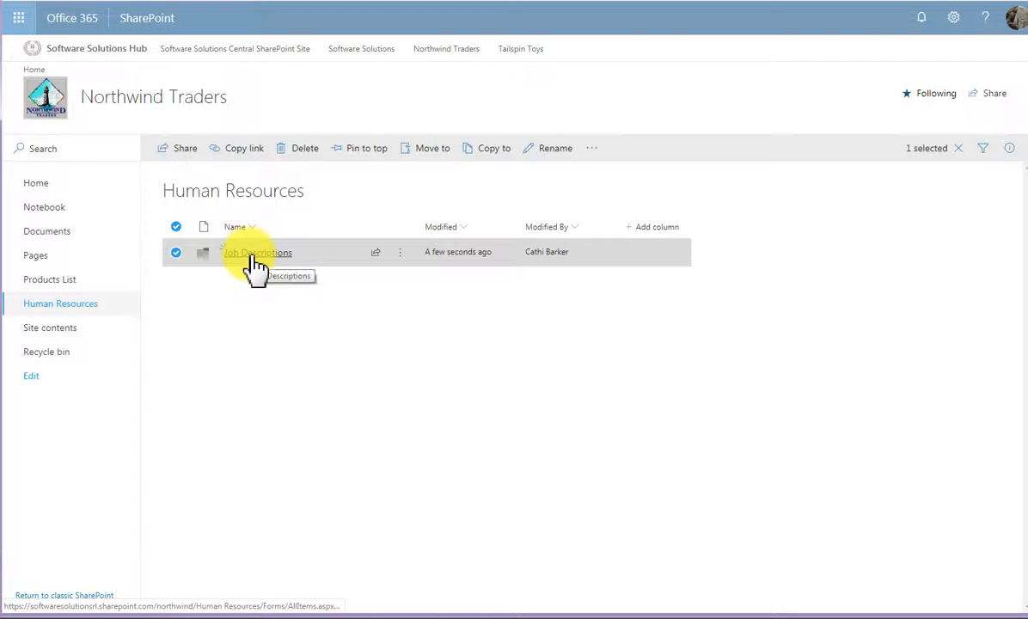
pyautogui.click(401, 255)
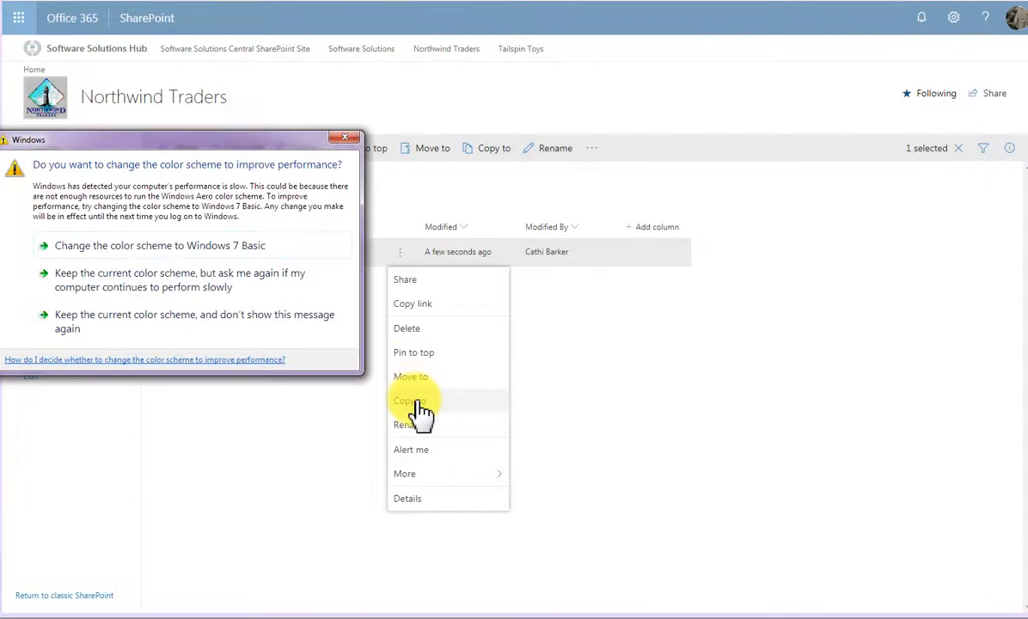
pyautogui.moveTo(232, 138); pyautogui.dragTo(0, 144)
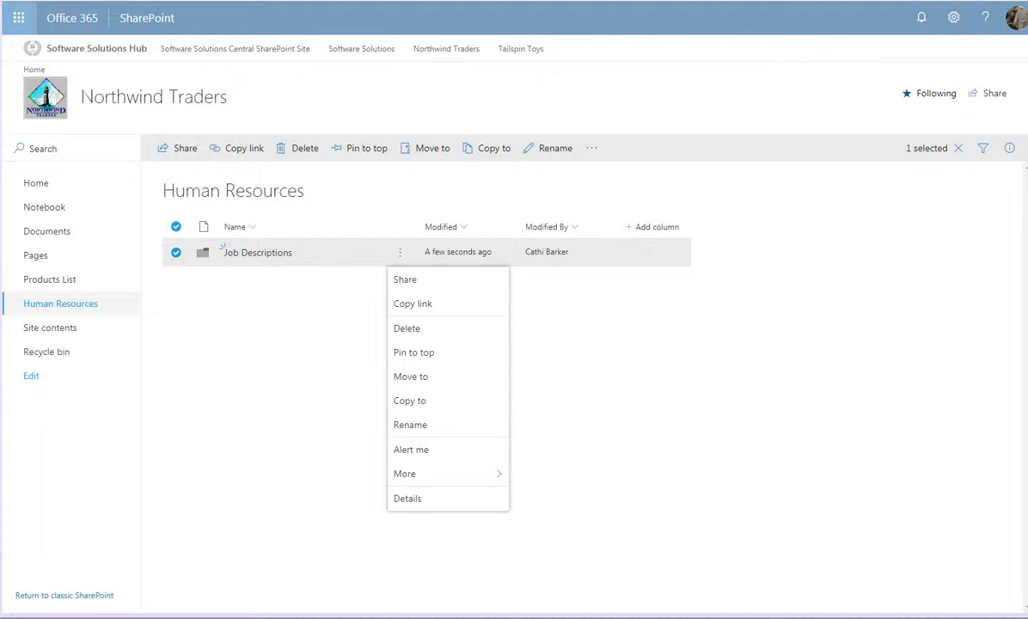
pyautogui.click(462, 354)
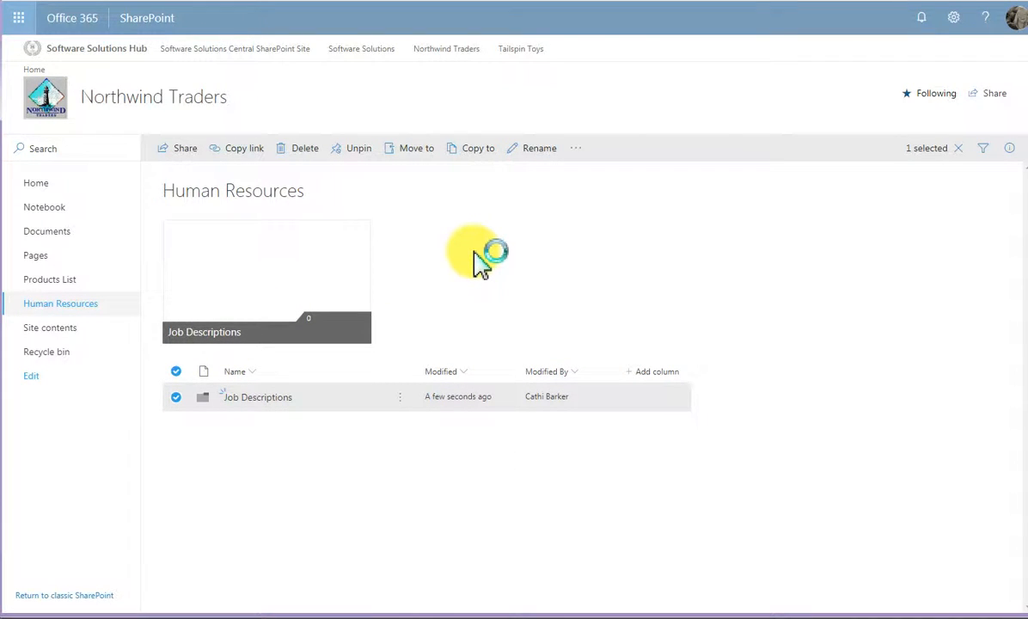
# Step: Unpin the Job Descriptions folder and clear its selection
pyautogui.click(399, 400)
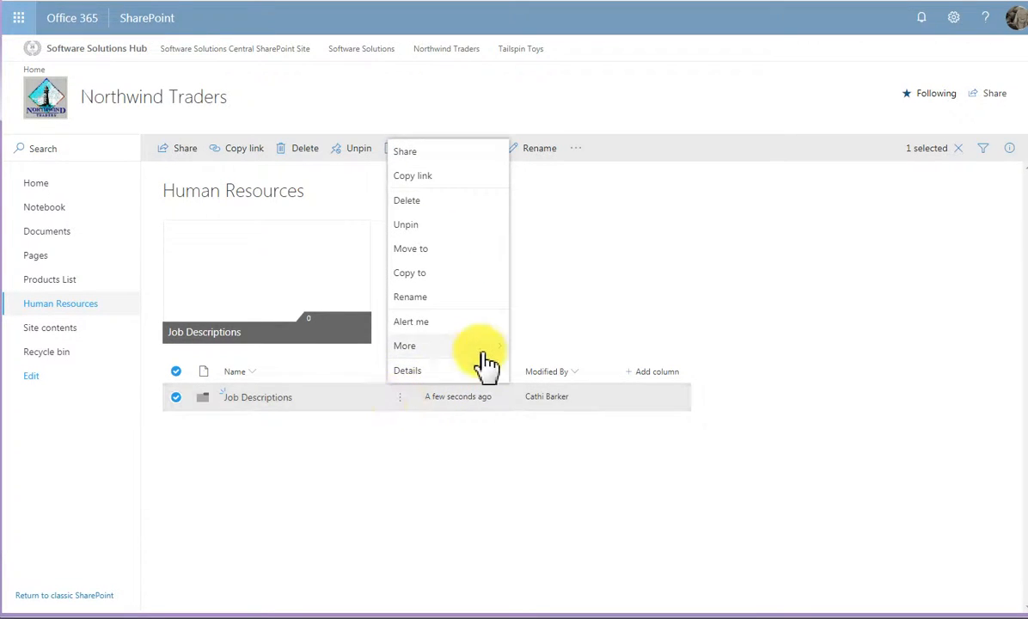
pyautogui.click(424, 227)
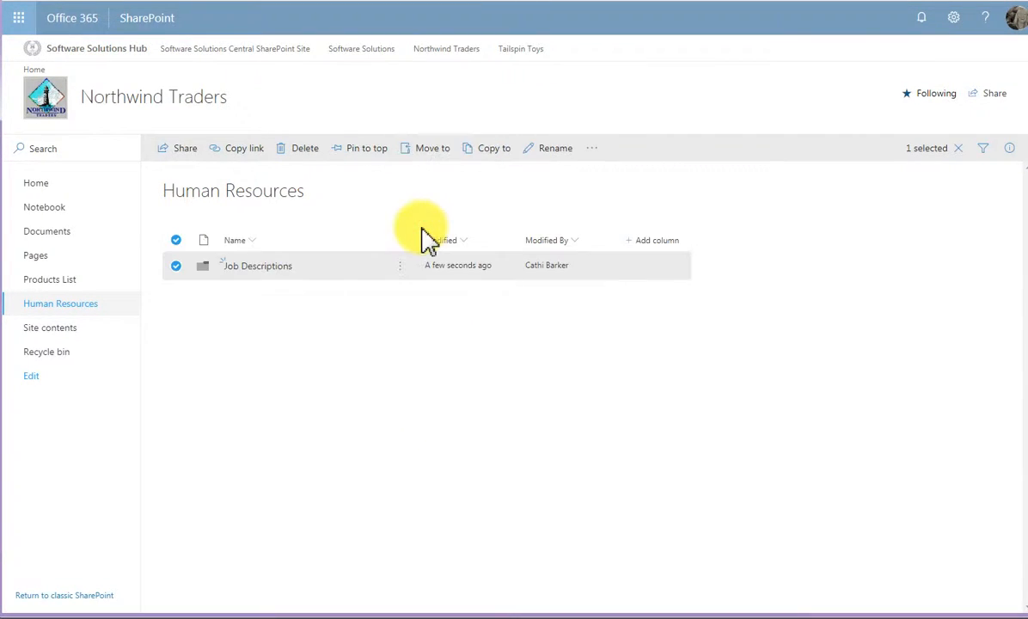
pyautogui.click(400, 266)
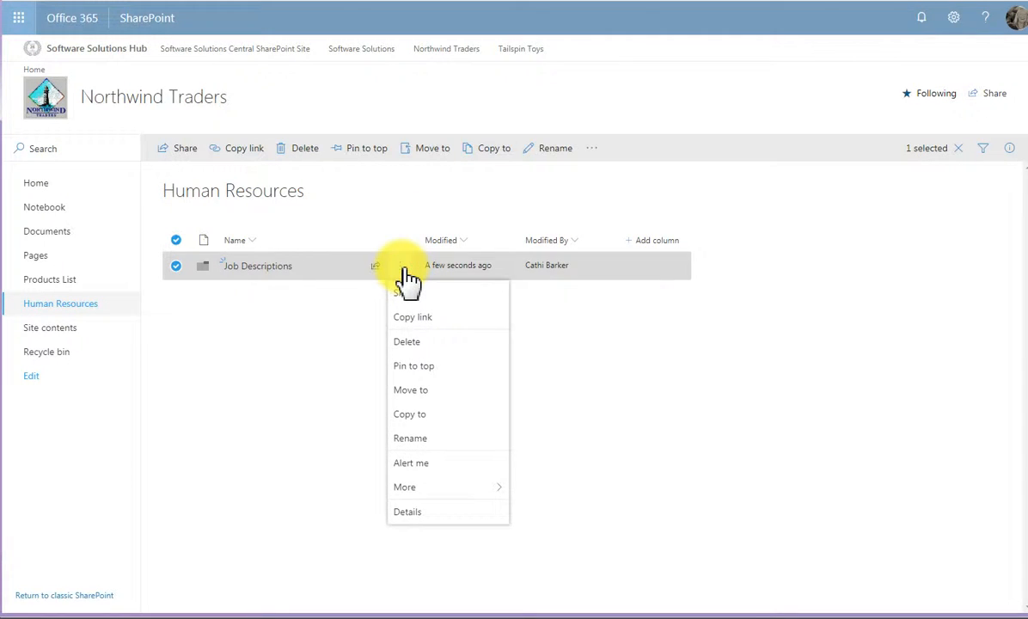
pyautogui.moveTo(408, 488)
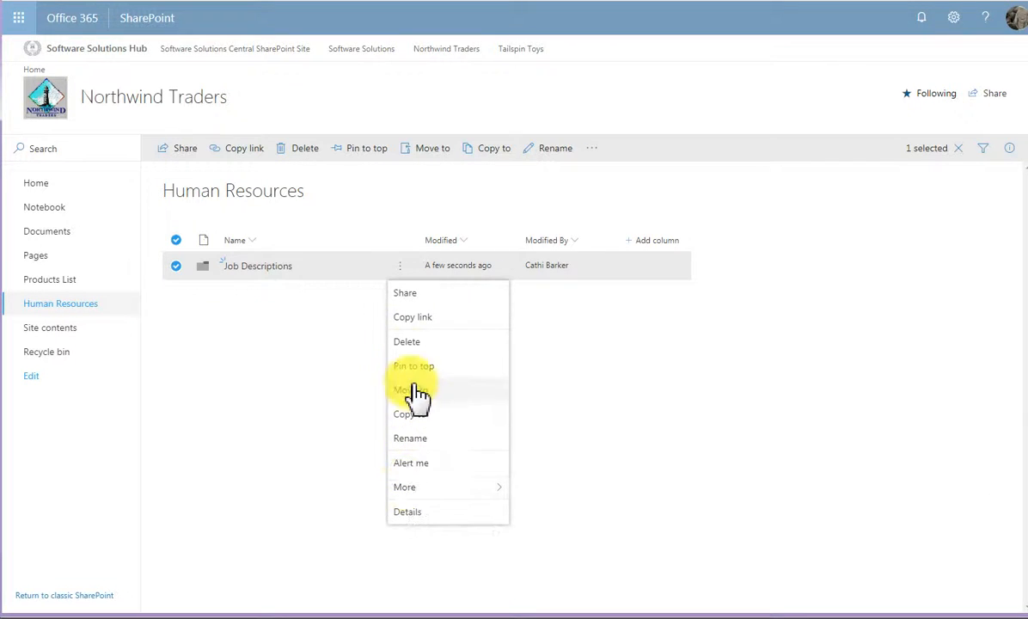
pyautogui.click(400, 266)
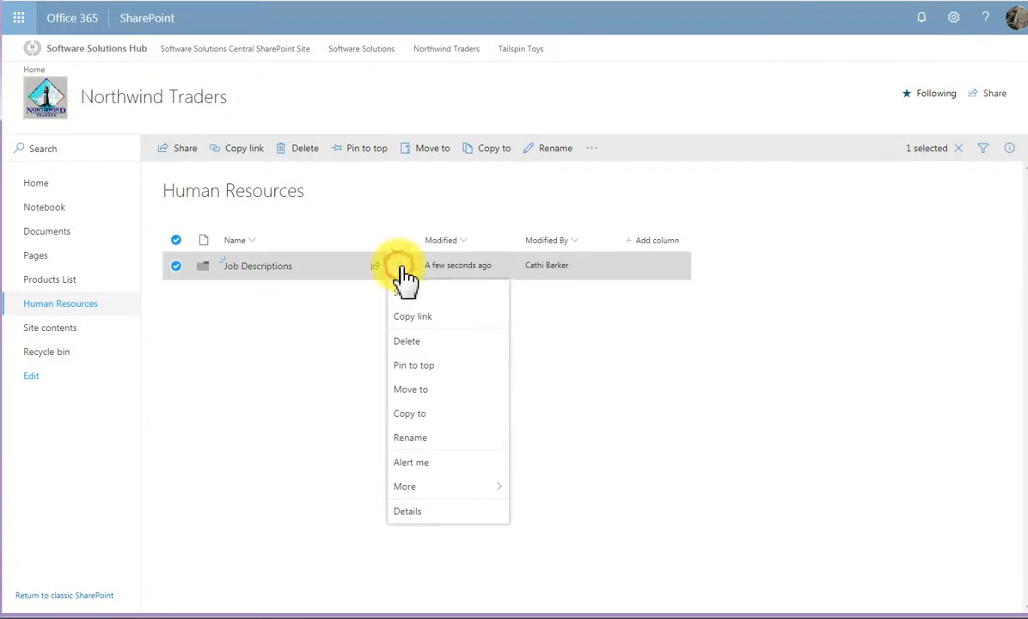
pyautogui.click(327, 351)
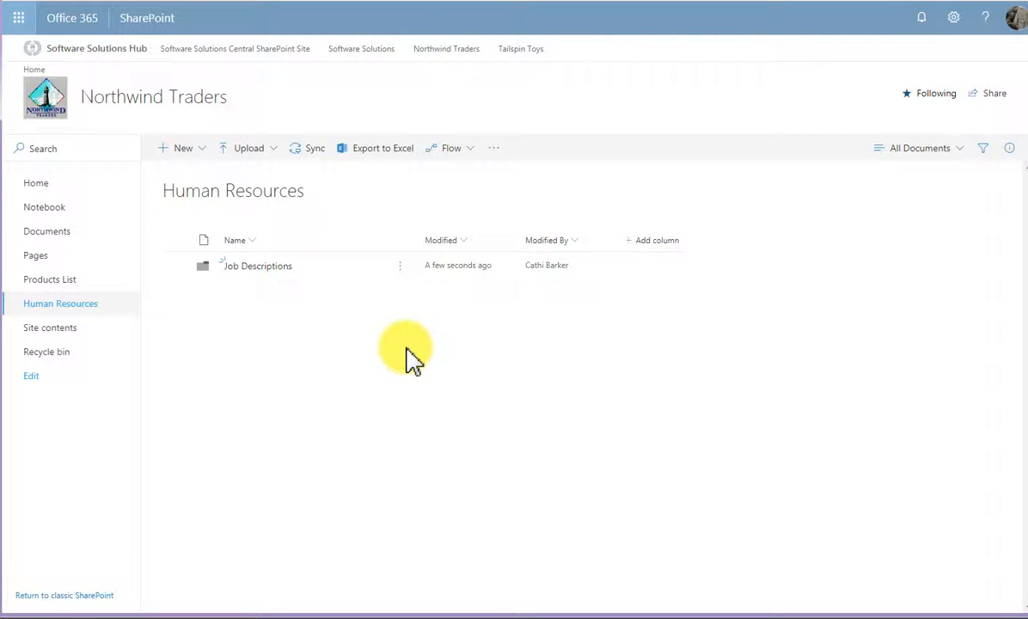
# Step: Open the Job Descriptions folder and upload Job Descriptions.pdf from the Northwind exercises folder
pyautogui.click(262, 268)
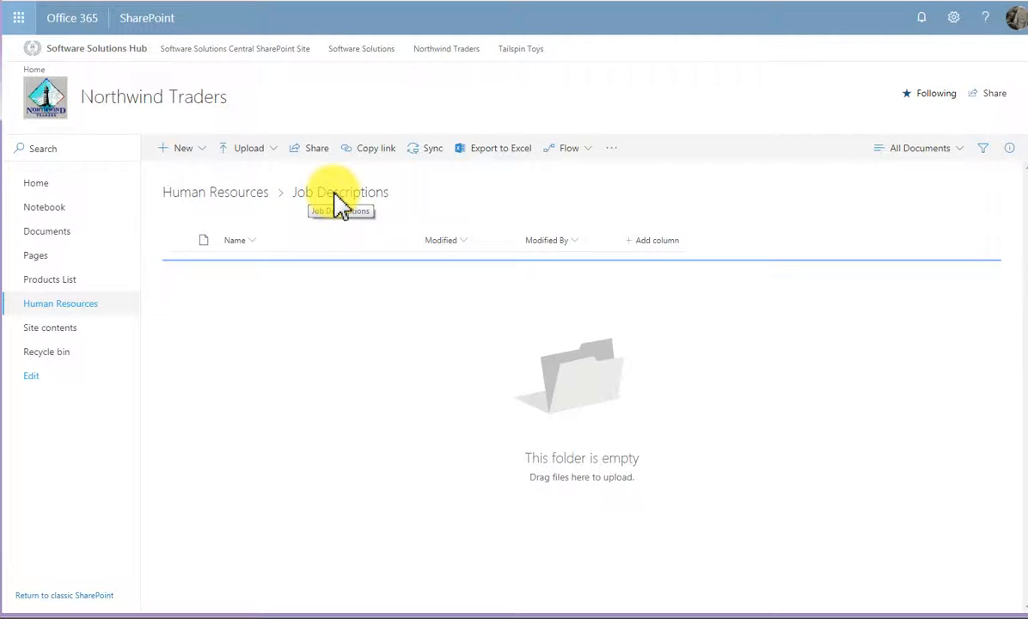
pyautogui.click(269, 149)
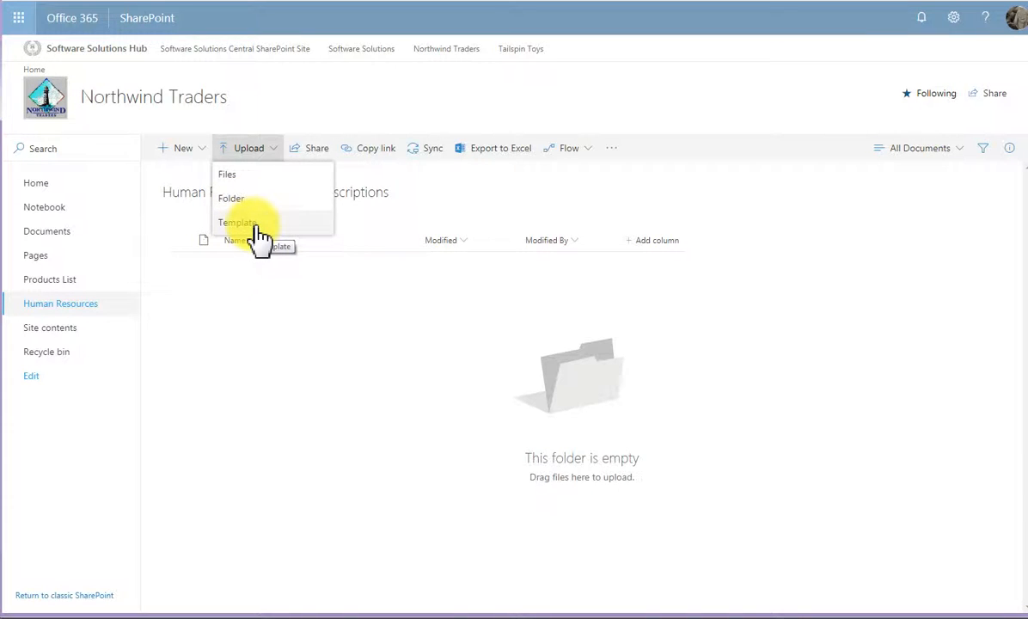
pyautogui.click(239, 178)
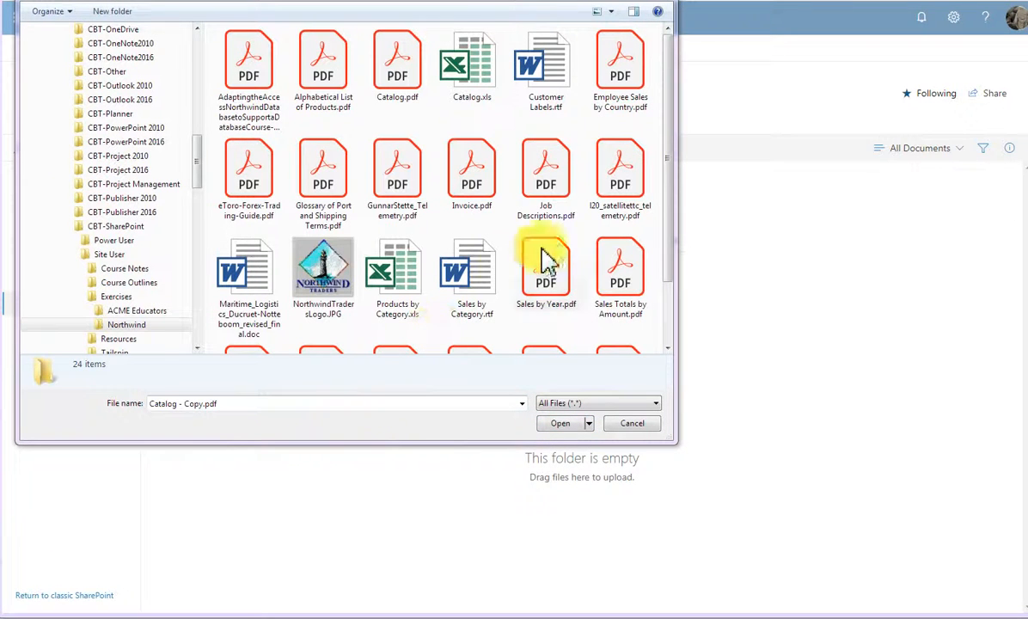
pyautogui.click(549, 168)
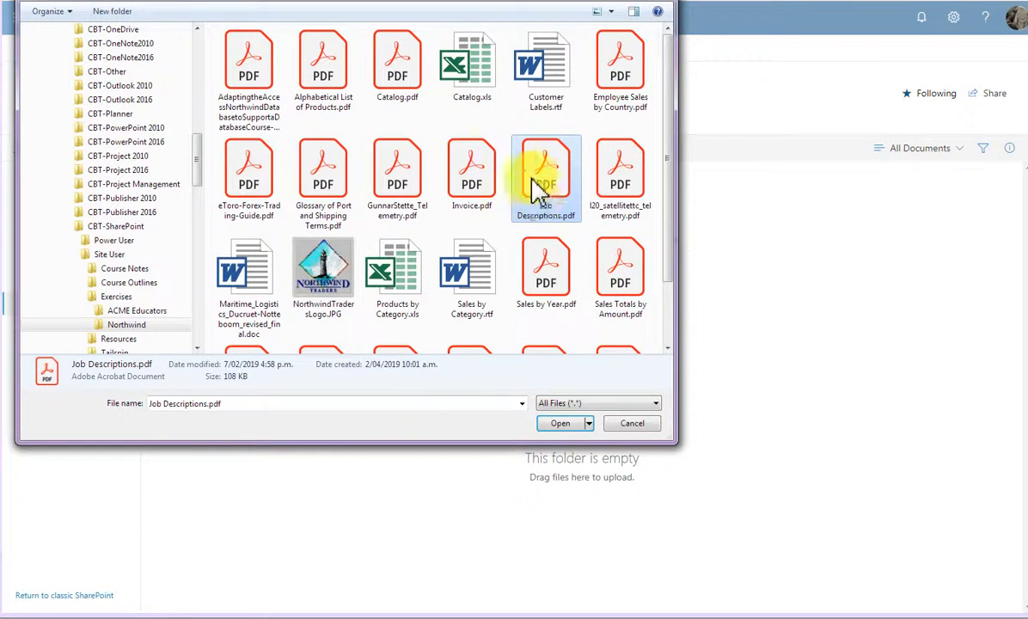
pyautogui.click(562, 423)
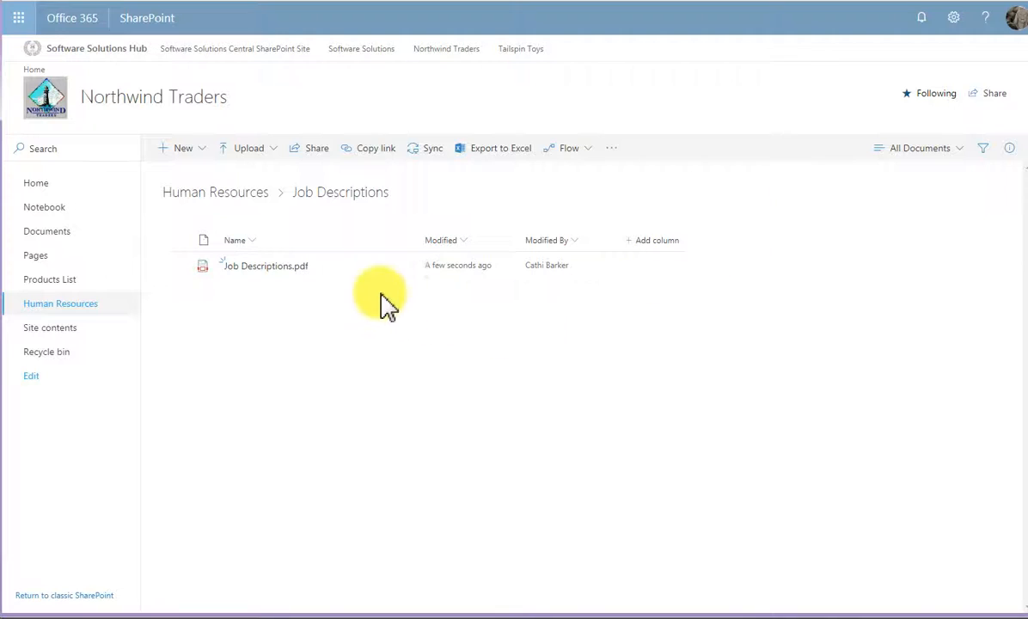
# Step: Start a file upload to the Job Descriptions folder and select all files in the Northwind exercises folder
pyautogui.moveTo(268, 273)
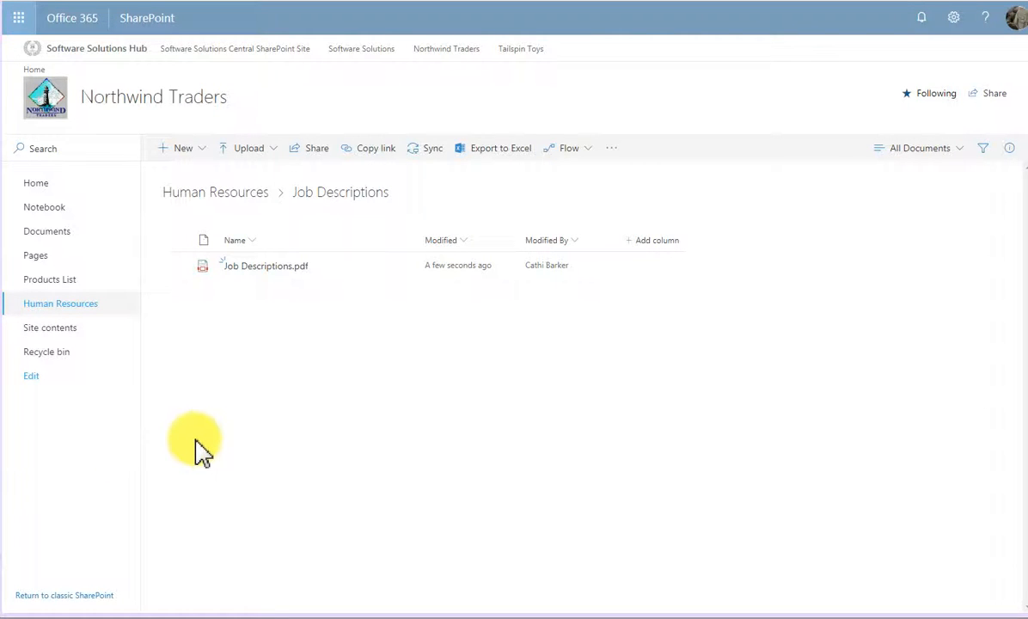
pyautogui.click(273, 160)
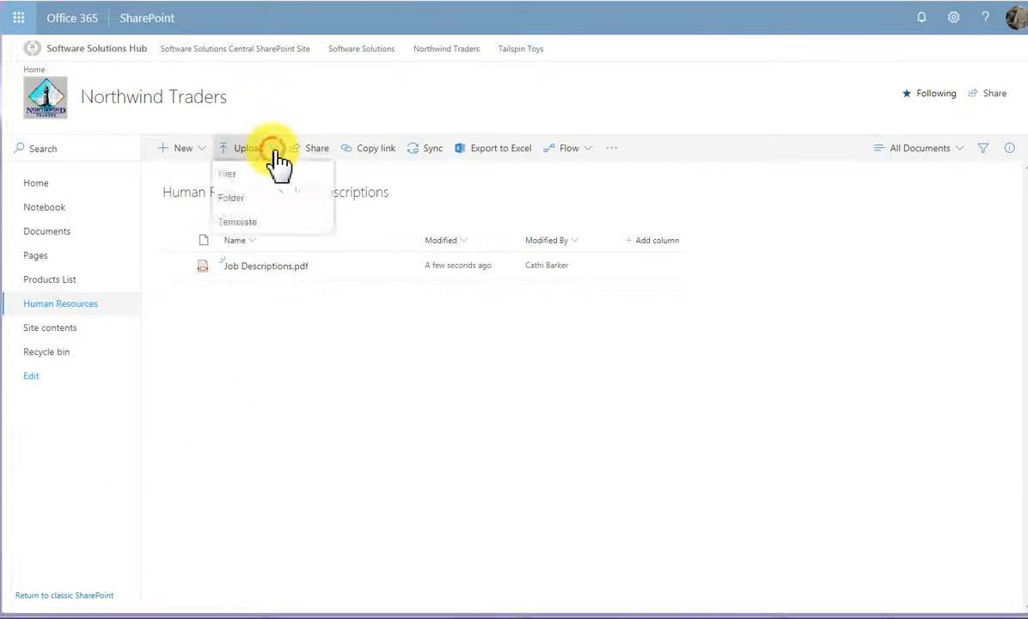
pyautogui.click(258, 174)
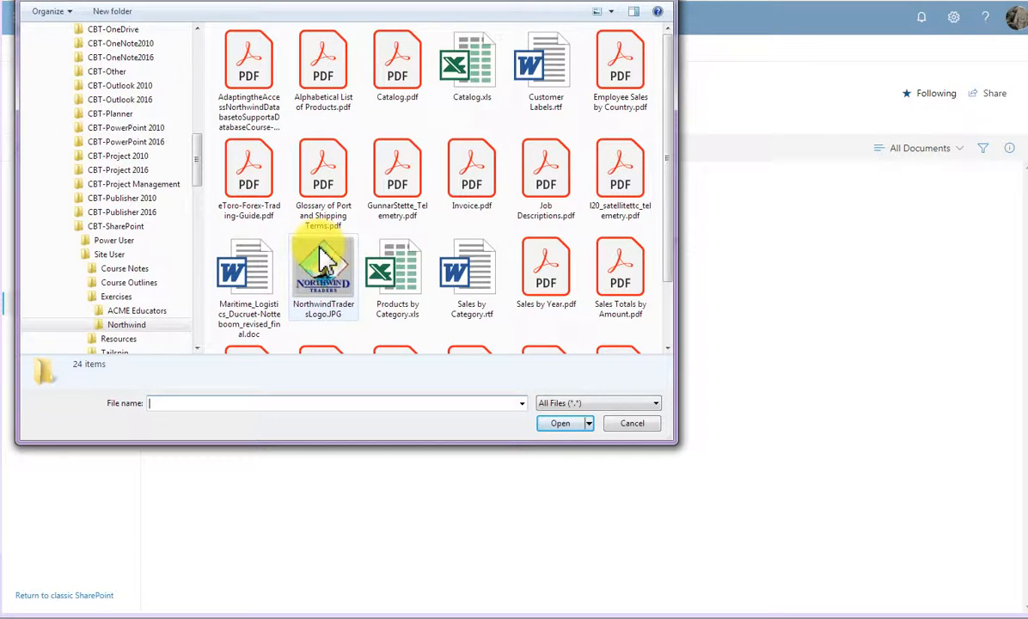
pyautogui.moveTo(322, 259)
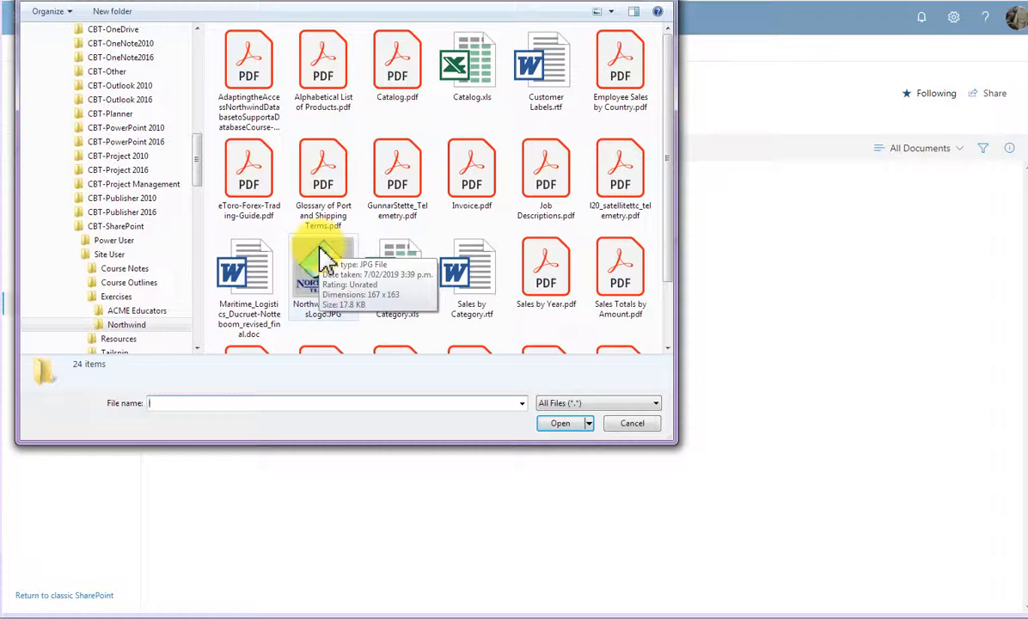
pyautogui.click(335, 266)
pyautogui.hotkey('ctrl', 'a')
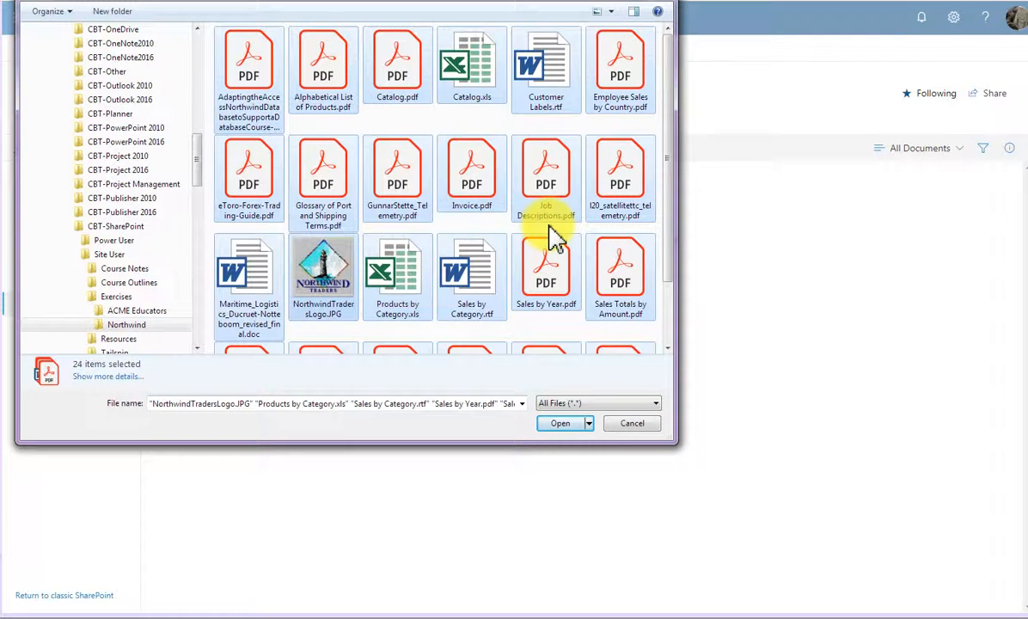
# Step: Select only Alphabetical List of Products.pdf, the telemetry PDF before Invoice.pdf, Sales by Category.rtf and Sales by Year.pdf
pyautogui.click(326, 67)
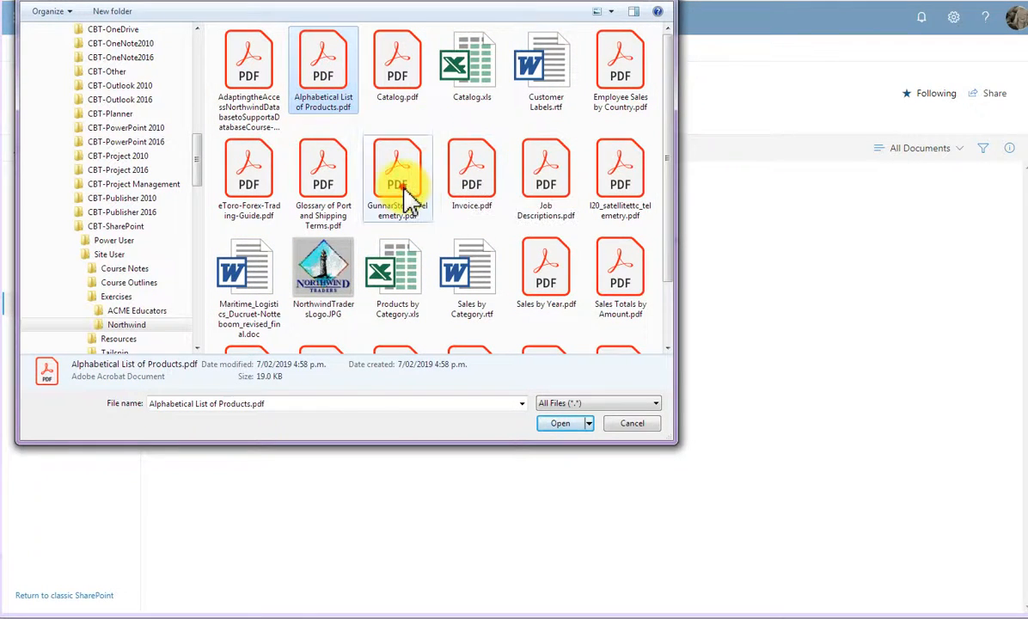
pyautogui.keyDown('ctrl'); pyautogui.click(403, 182); pyautogui.keyUp('ctrl')
pyautogui.keyDown('ctrl'); pyautogui.click(475, 276); pyautogui.keyUp('ctrl')
pyautogui.keyDown('ctrl'); pyautogui.click(544, 284); pyautogui.keyUp('ctrl')
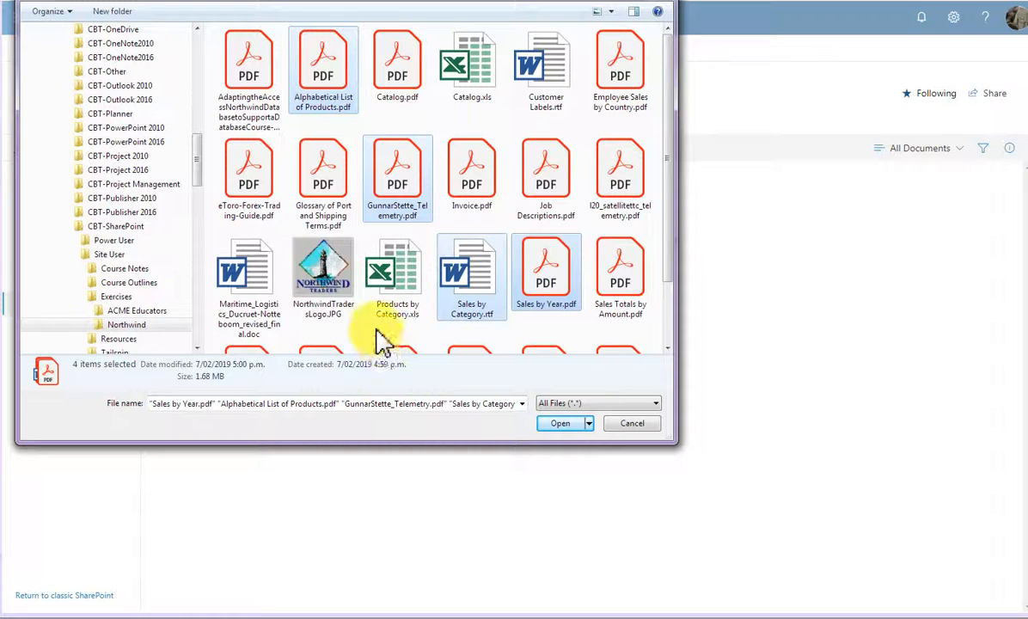
# Step: Select the continuous range of files from the AdaptingtheAccessNorthwind PDF through I20_satellitettc_telemetry.pdf
pyautogui.click(249, 84)
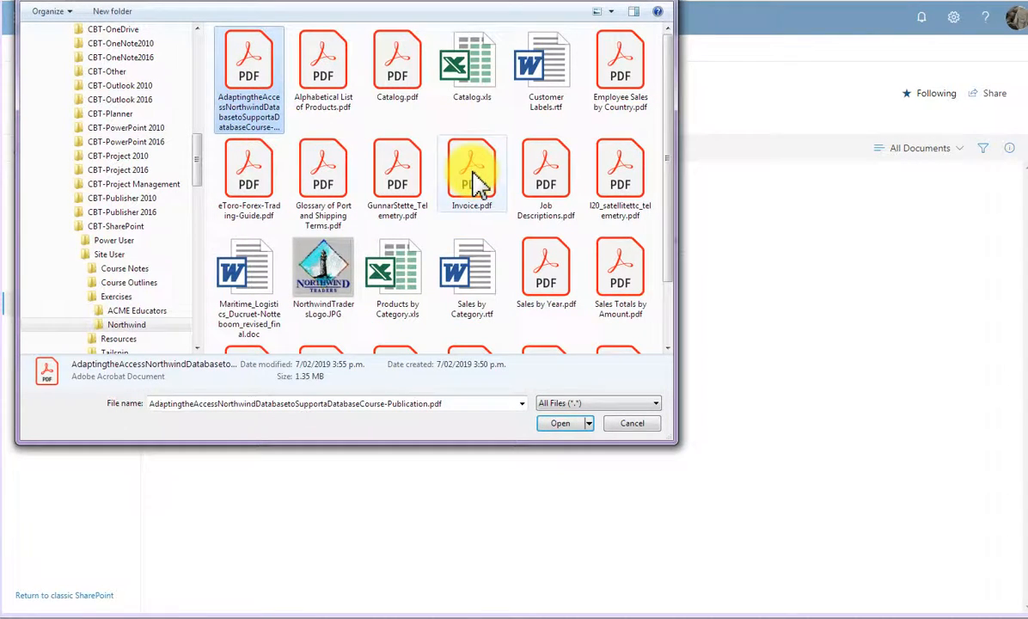
pyautogui.keyDown('shift'); pyautogui.click(628, 199); pyautogui.keyUp('shift')
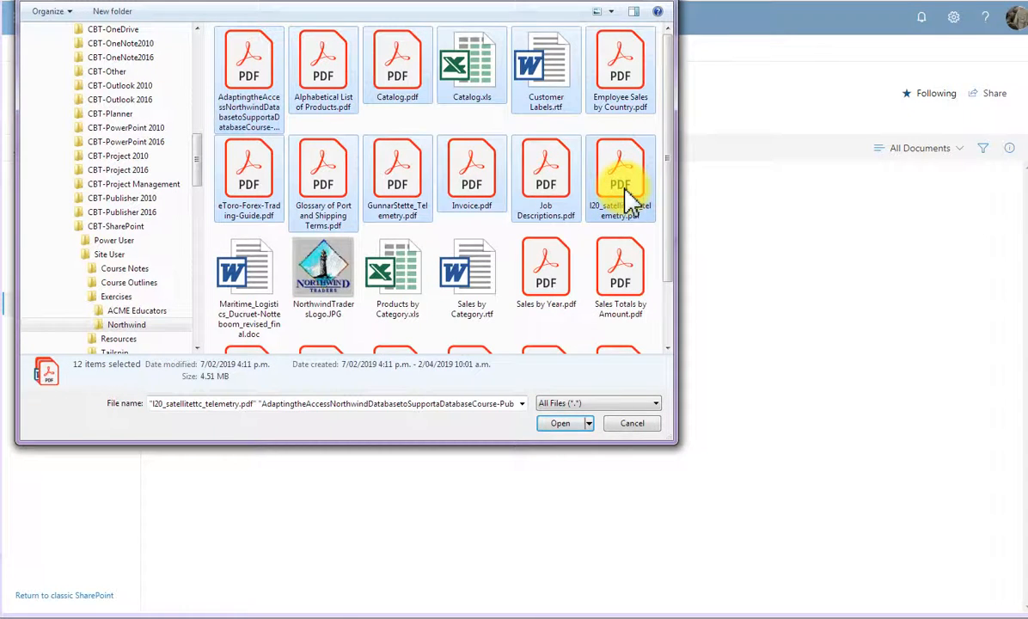
pyautogui.click(563, 425)
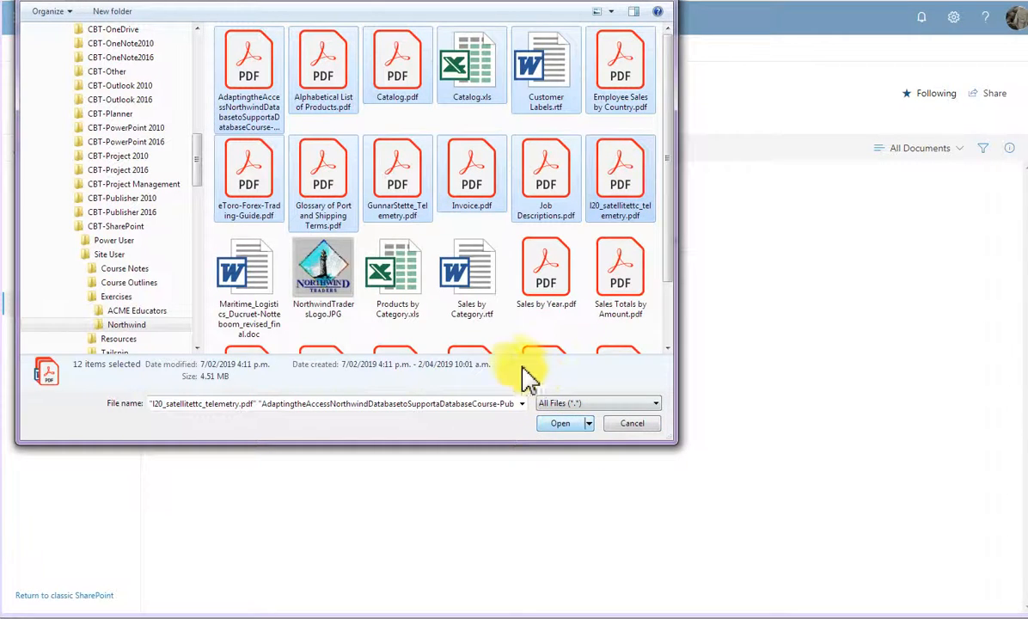
# Step: Upload only the AdaptingtheAccessNorthwind PDF and the two telemetry PDFs to Job Descriptions, and check the upload progress
pyautogui.click(249, 81)
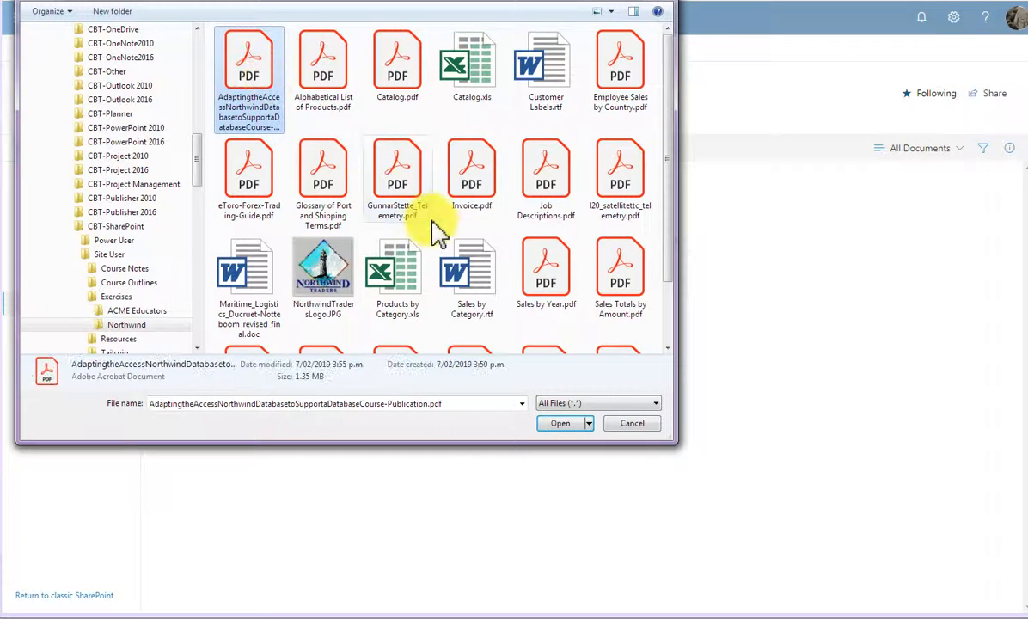
pyautogui.keyDown('ctrl'); pyautogui.click(396, 172); pyautogui.keyUp('ctrl')
pyautogui.keyDown('ctrl'); pyautogui.click(631, 180); pyautogui.keyUp('ctrl')
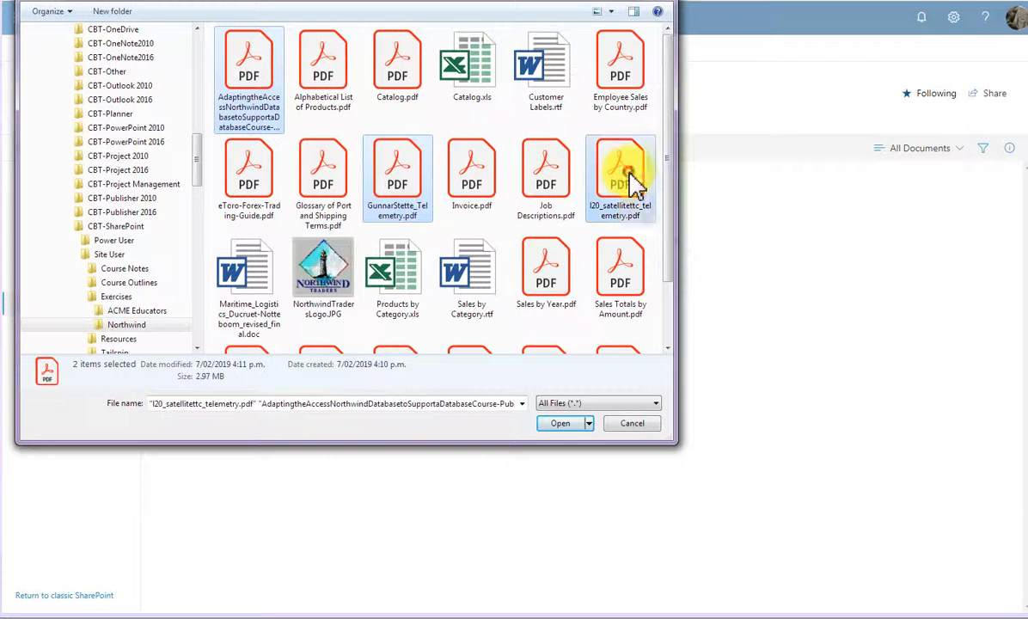
pyautogui.click(574, 427)
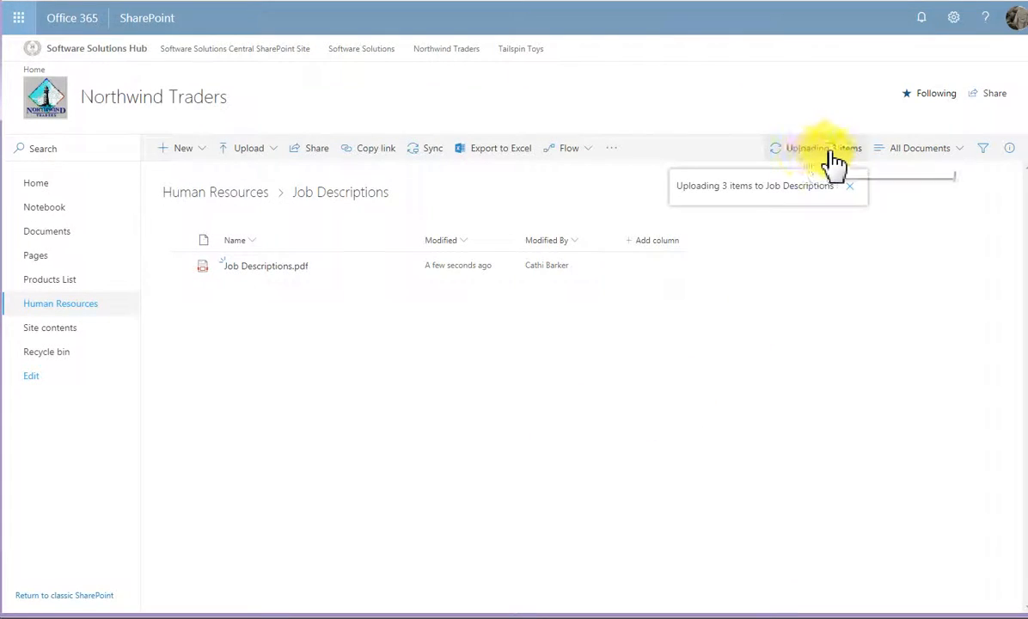
pyautogui.click(827, 159)
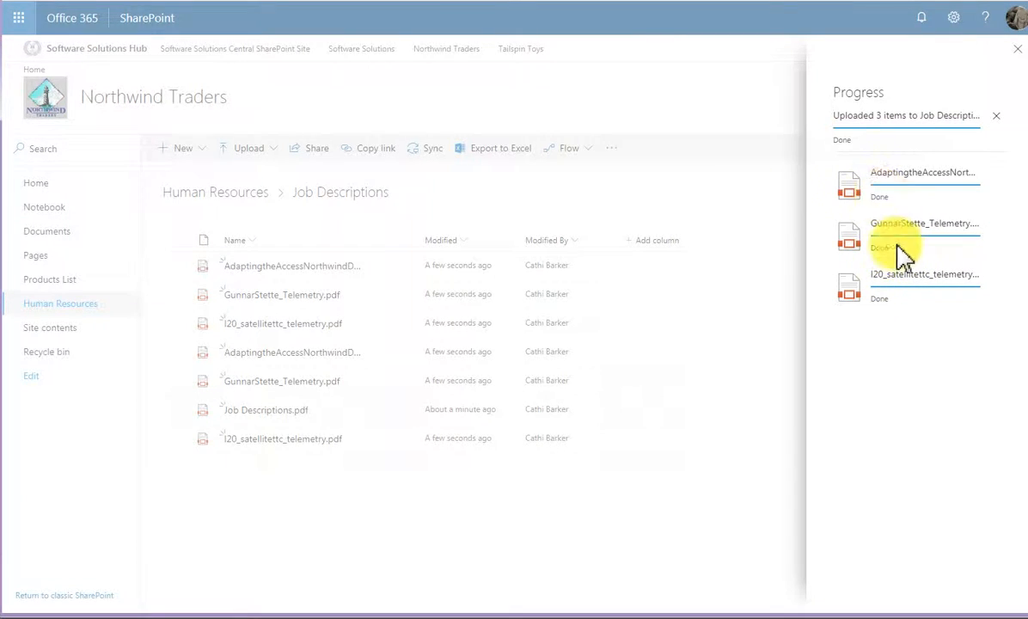
pyautogui.click(1018, 57)
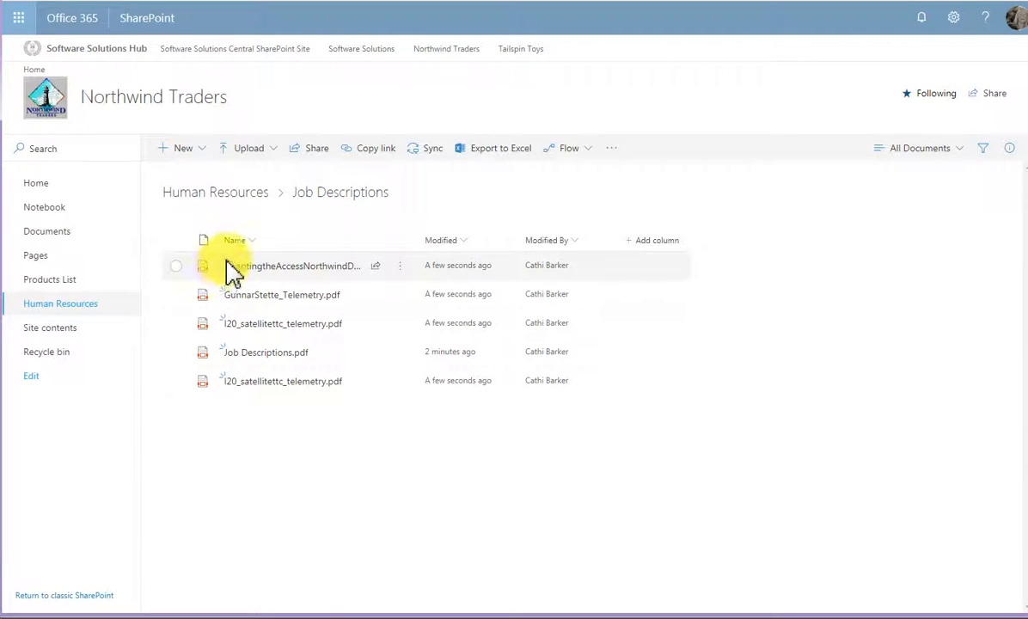
pyautogui.moveTo(228, 272)
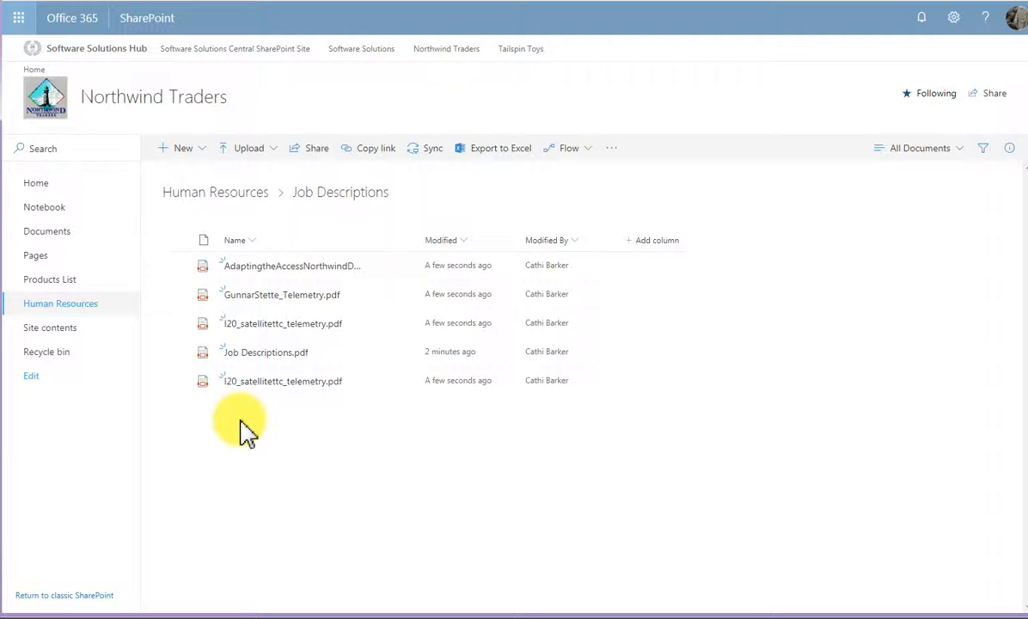
pyautogui.click(258, 153)
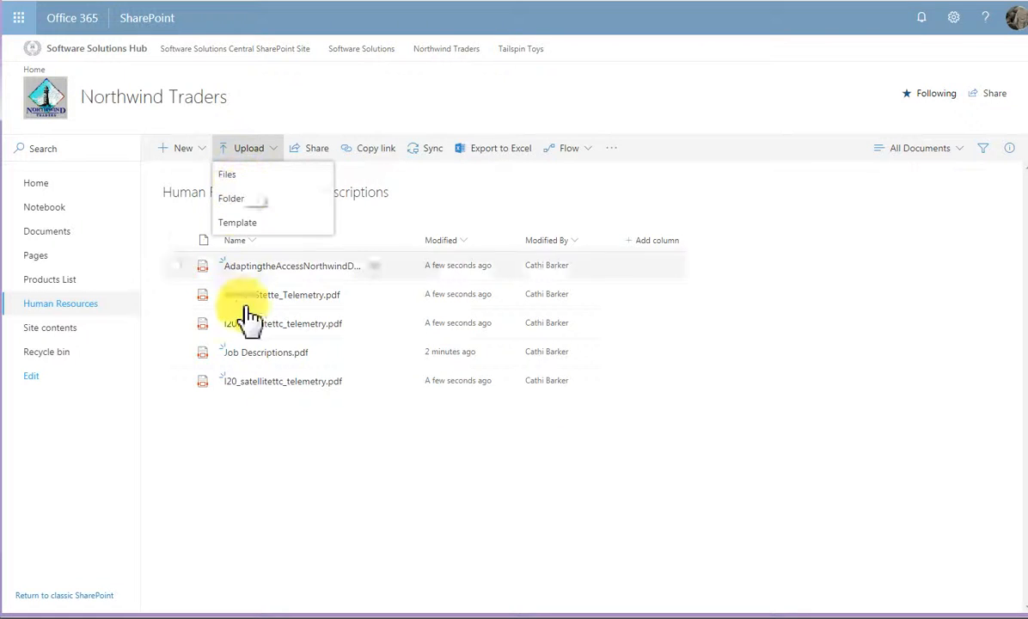
pyautogui.click(275, 471)
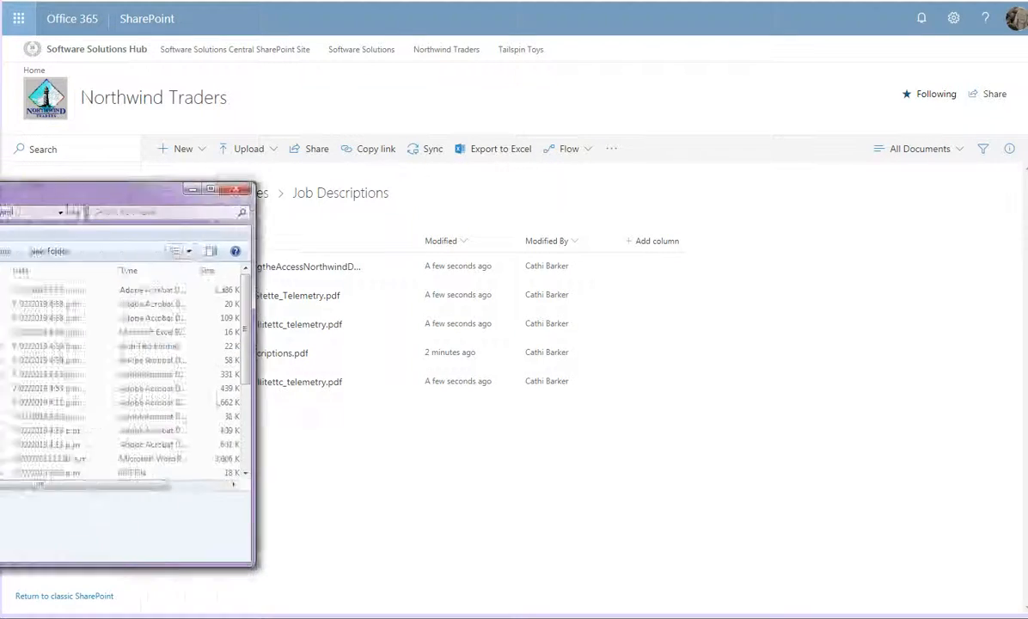
# Step: Place the Northwind folder's File Explorer window beside the library and add Sales Totals by Amount.pdf and Summary of Sales by Year.pdf to Job Descriptions
pyautogui.moveTo(0, 182); pyautogui.dragTo(724, 180)
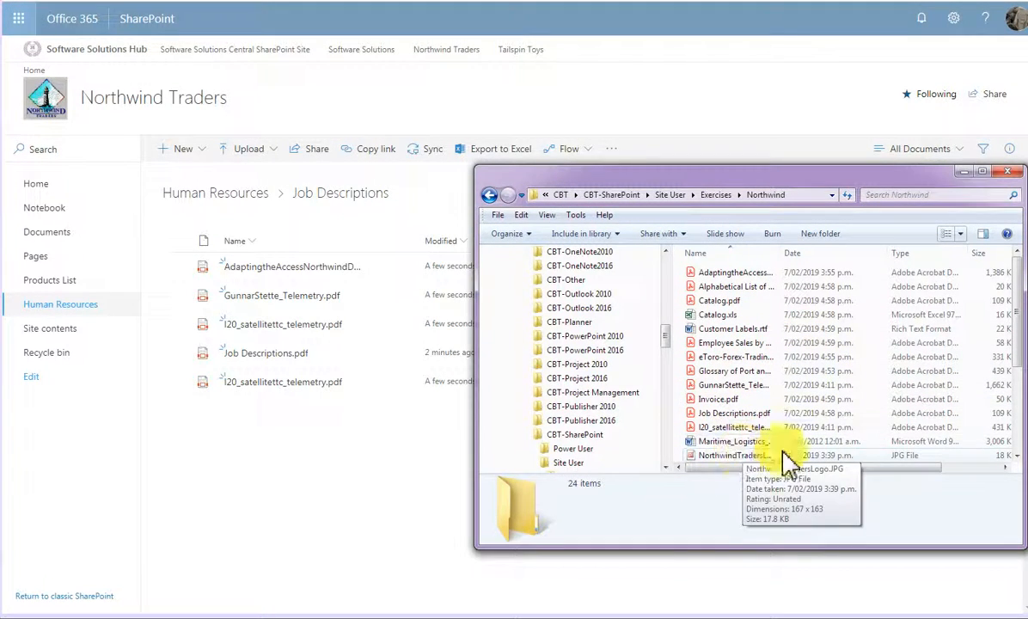
pyautogui.scroll(-2, 1021, 382)
pyautogui.scroll(-2, 1020, 391)
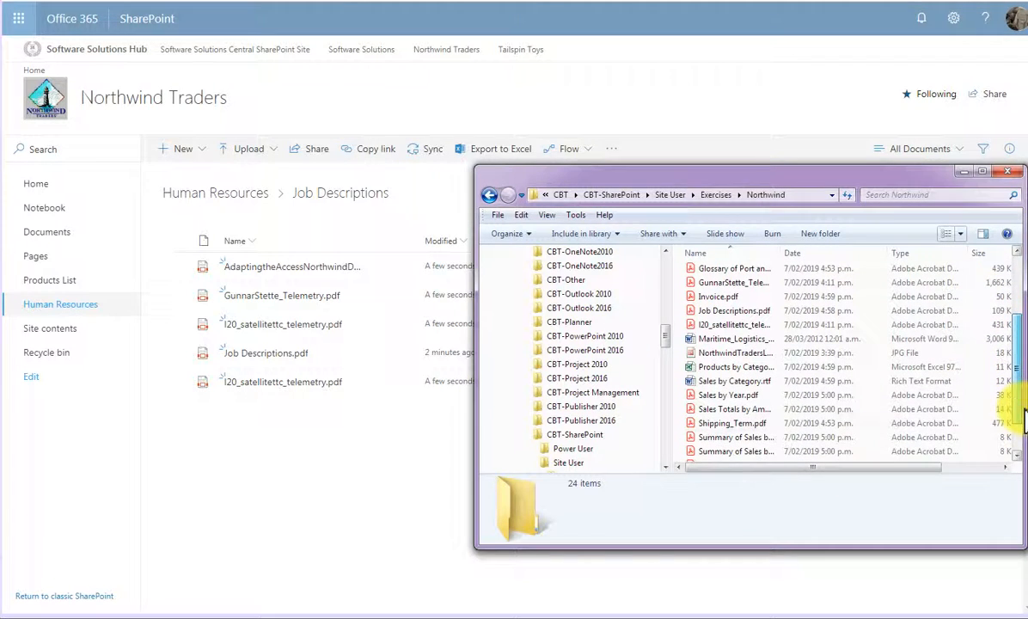
pyautogui.click(748, 409)
pyautogui.moveTo(447, 427); pyautogui.dragTo(246, 457)
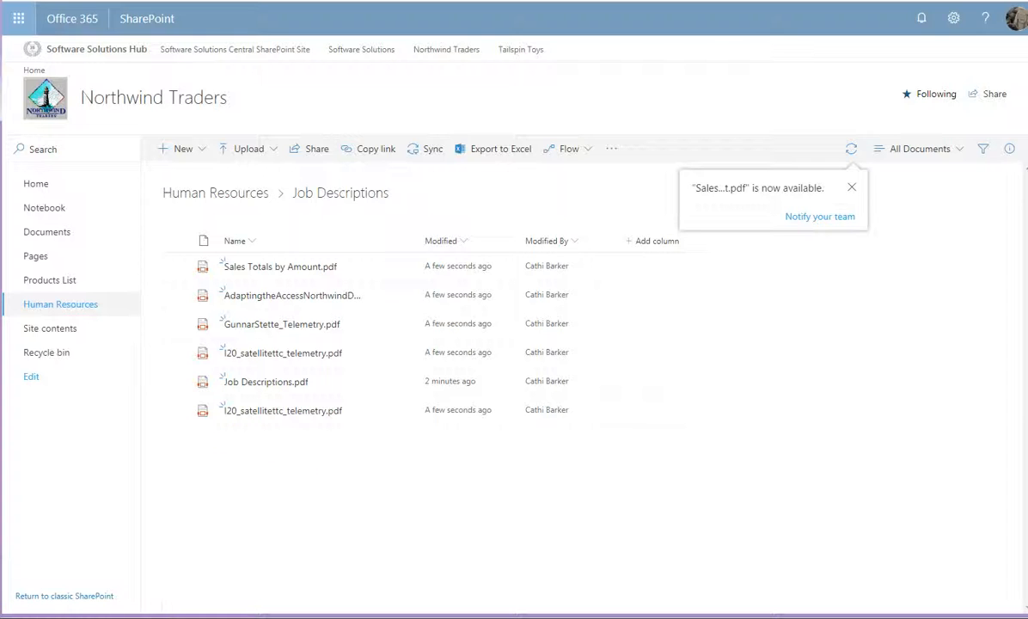
pyautogui.hotkey('alt', 'Tab')
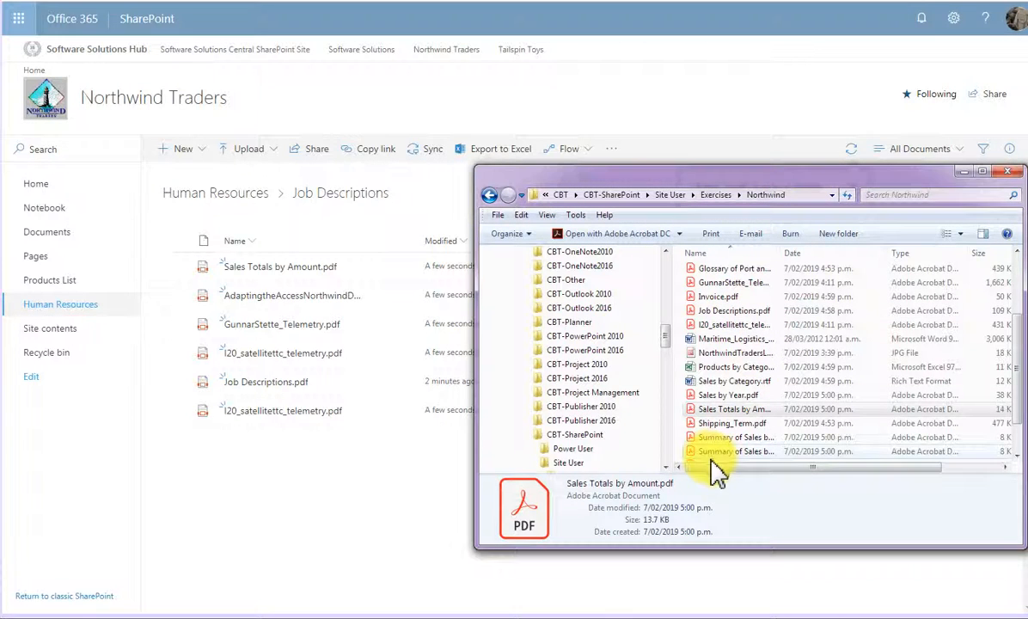
pyautogui.moveTo(722, 450); pyautogui.dragTo(269, 477)
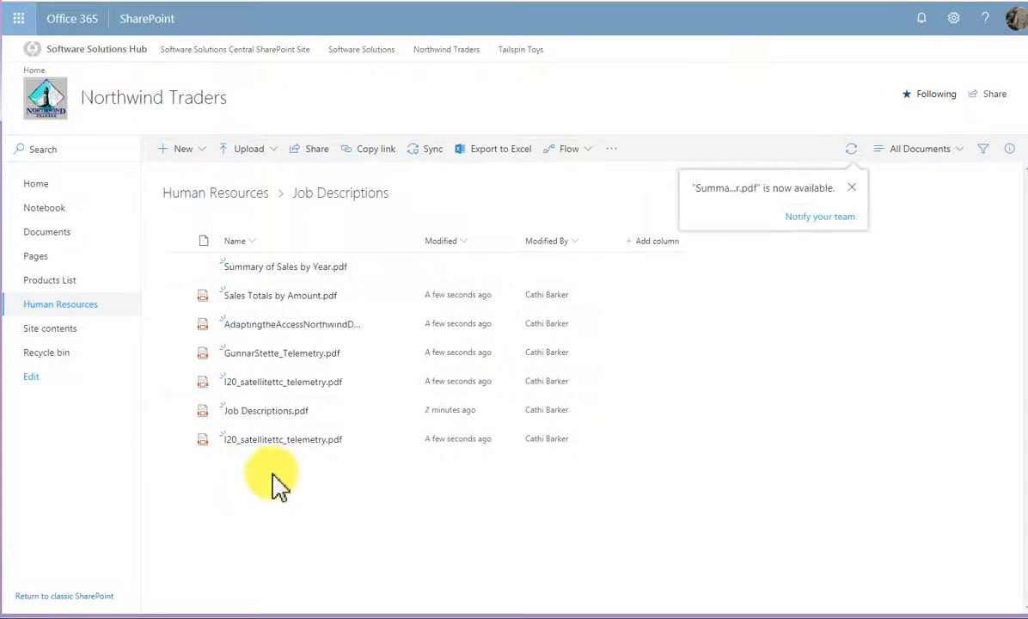